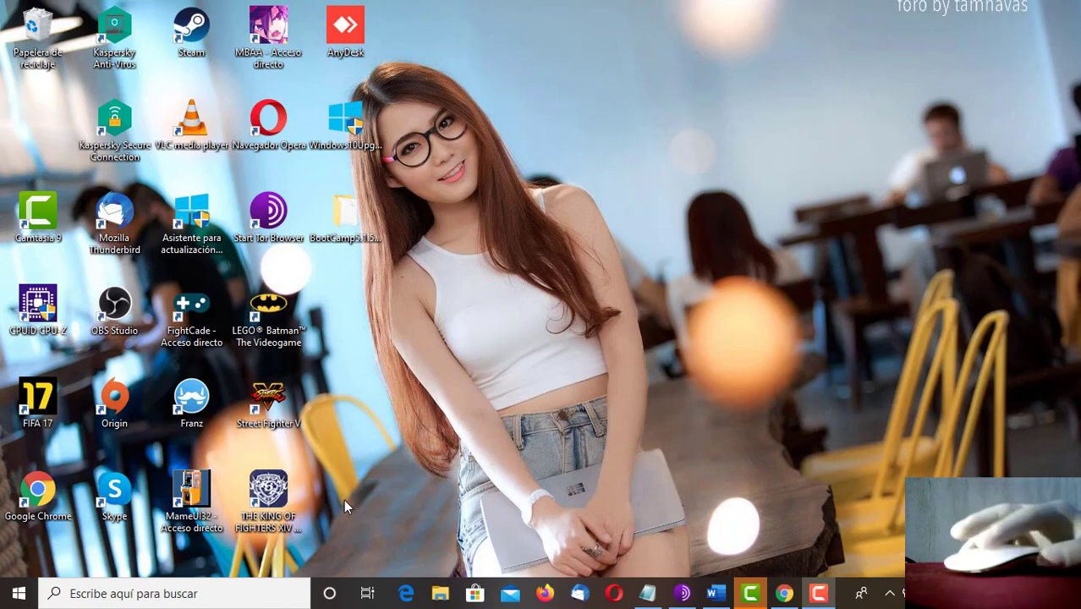
Open the Windows settings for Bluetooth and other devices and select the connected mouse to show its details.
{"action": "left_click", "coordinate": [214, 591]}
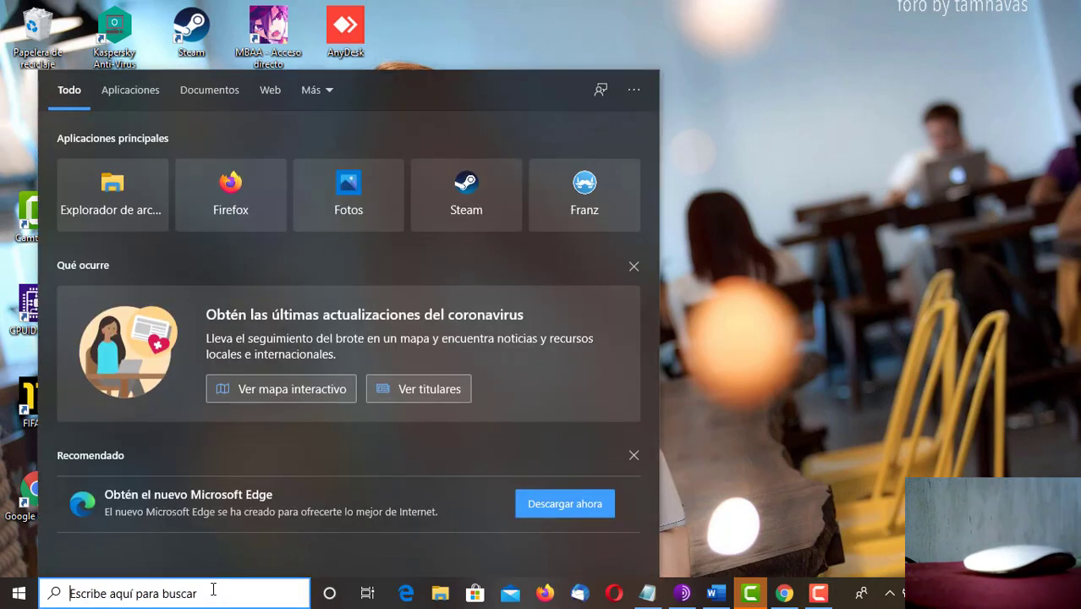
{"action": "type", "text": "BLU"}
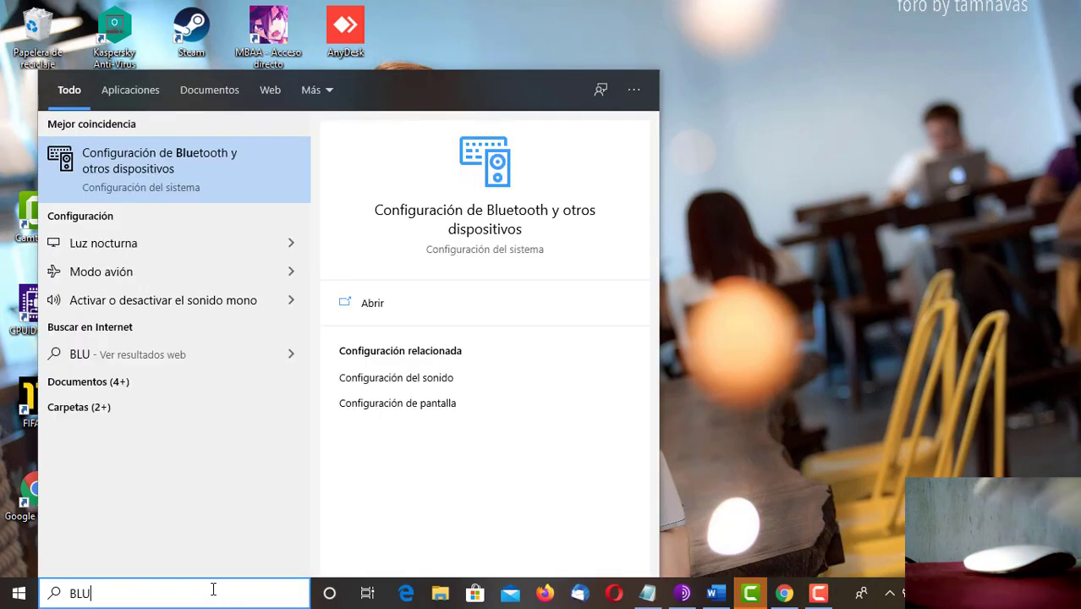
{"action": "left_click", "coordinate": [206, 178]}
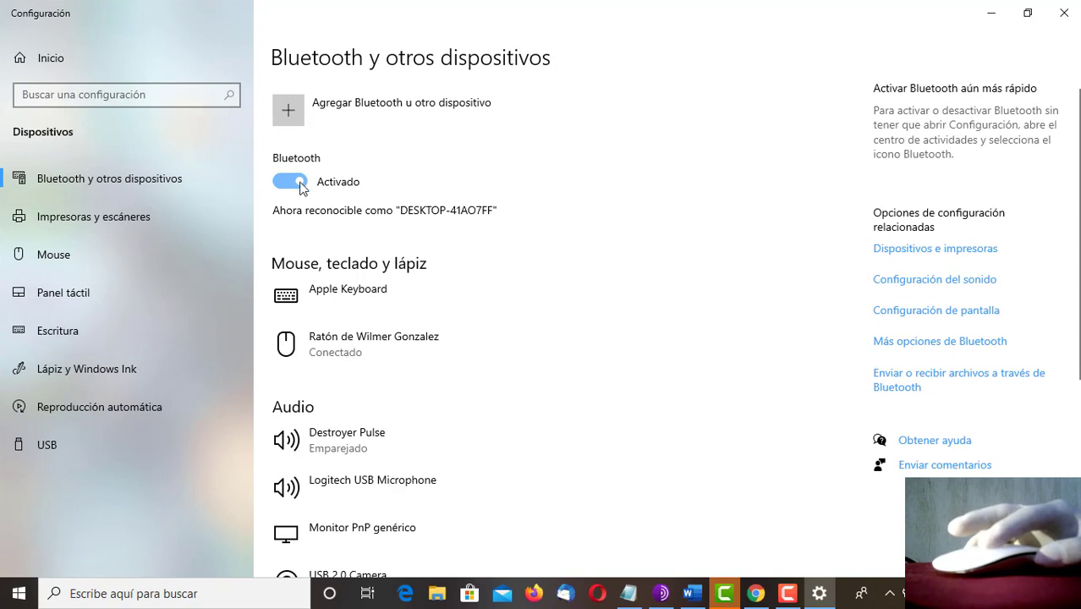
{"action": "left_click", "coordinate": [336, 338]}
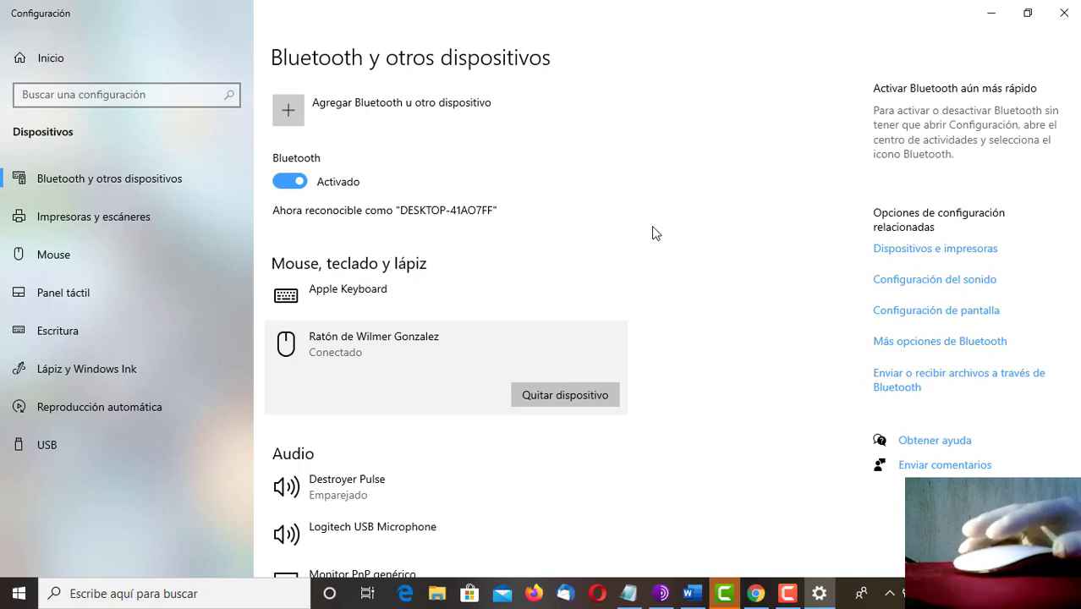
Switch to the Tor Browser article on fixing Apple Magic Mouse in Windows and examine its note about the Bluetooth pairing code.
{"action": "left_click", "coordinate": [660, 593]}
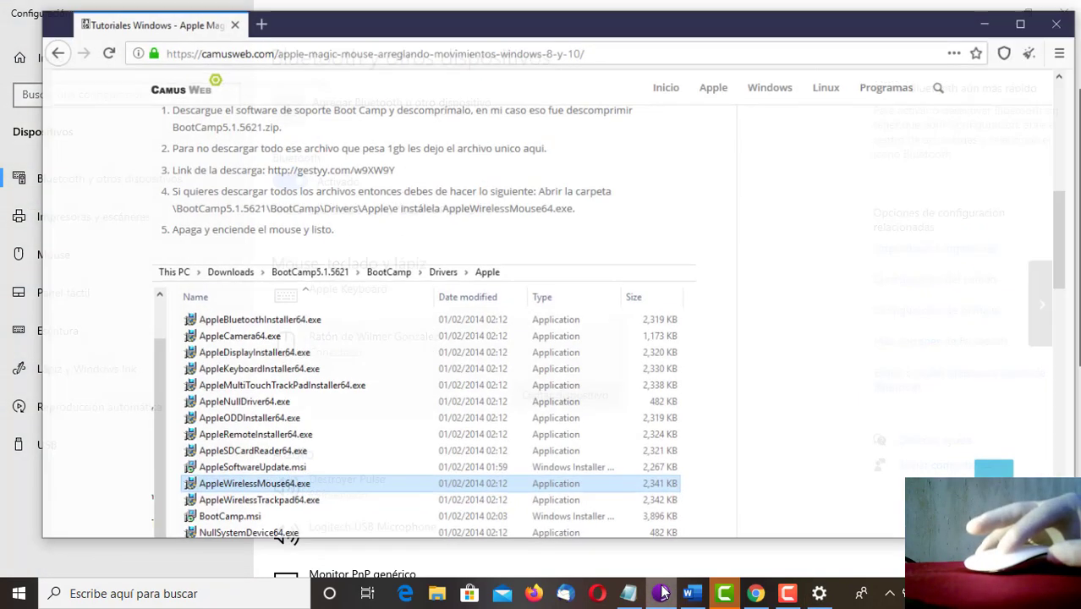
{"action": "scroll", "coordinate": [414, 240], "scroll_direction": "up", "scroll_amount": 3}
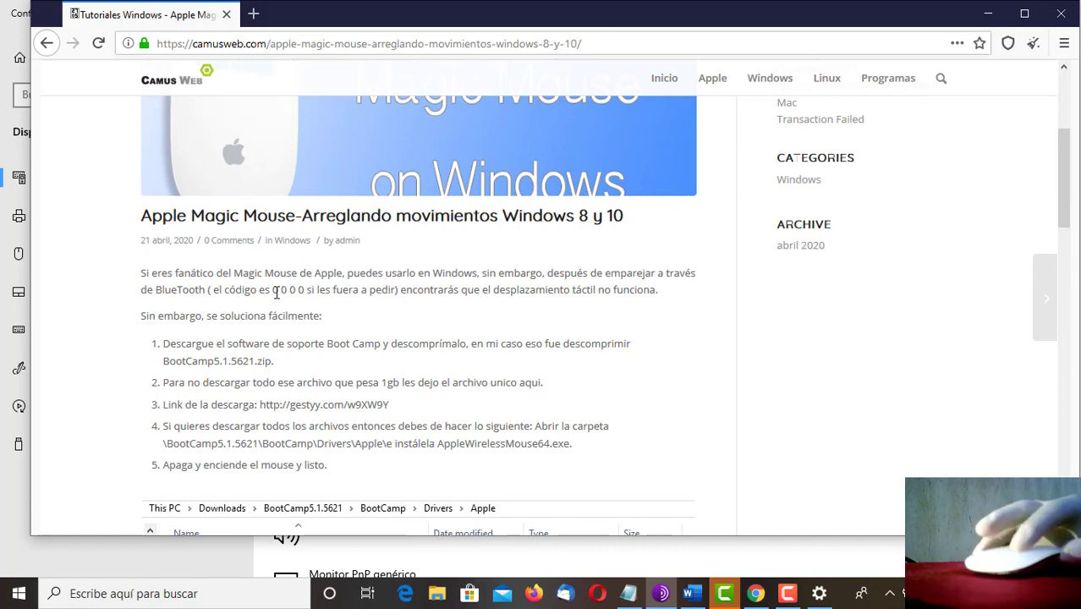
{"action": "left_click_drag", "start_coordinate": [272, 291], "coordinate": [306, 296]}
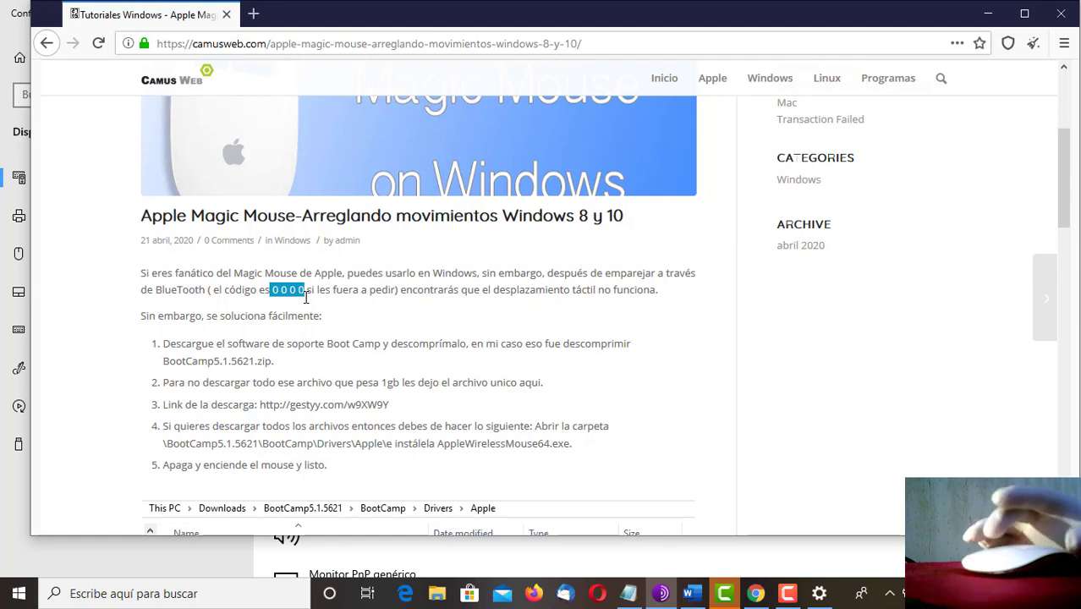
{"action": "scroll", "coordinate": [312, 291], "scroll_direction": "down", "scroll_amount": 6}
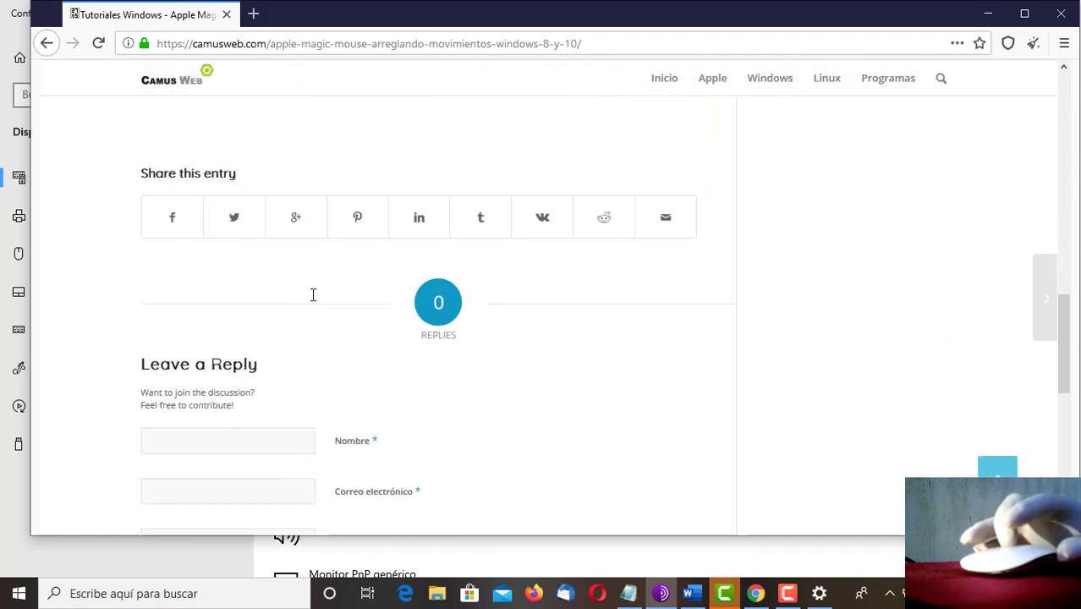
{"action": "scroll", "coordinate": [313, 293], "scroll_direction": "up", "scroll_amount": 8}
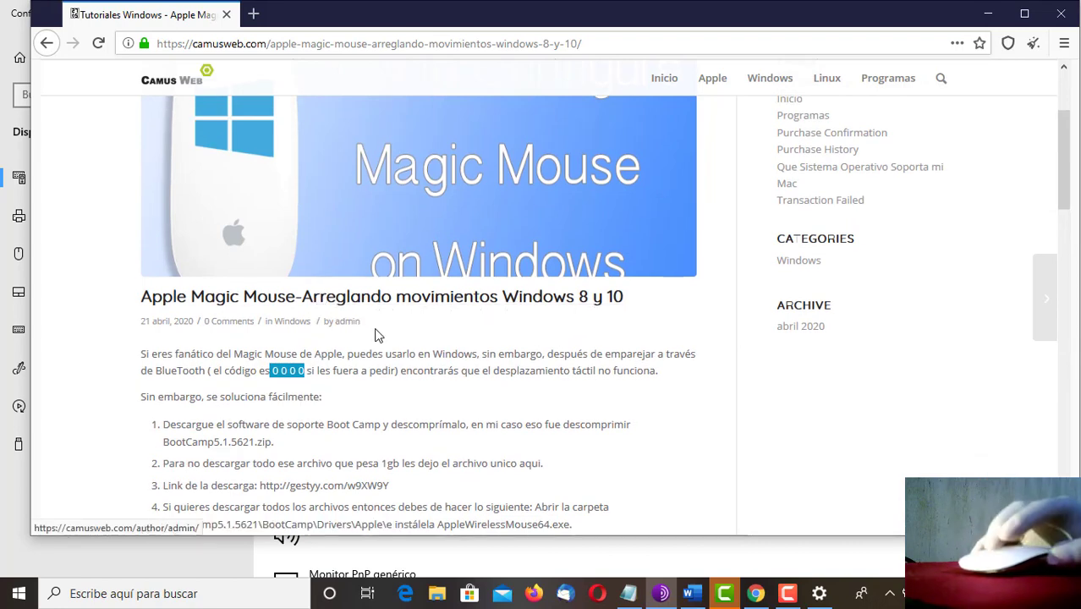
Review the article's download link and the Boot Camp archive name in its instructions, and minimize the browser.
{"action": "scroll", "coordinate": [374, 333], "scroll_direction": "down", "scroll_amount": 4}
{"action": "scroll", "coordinate": [376, 335], "scroll_direction": "up", "scroll_amount": 1}
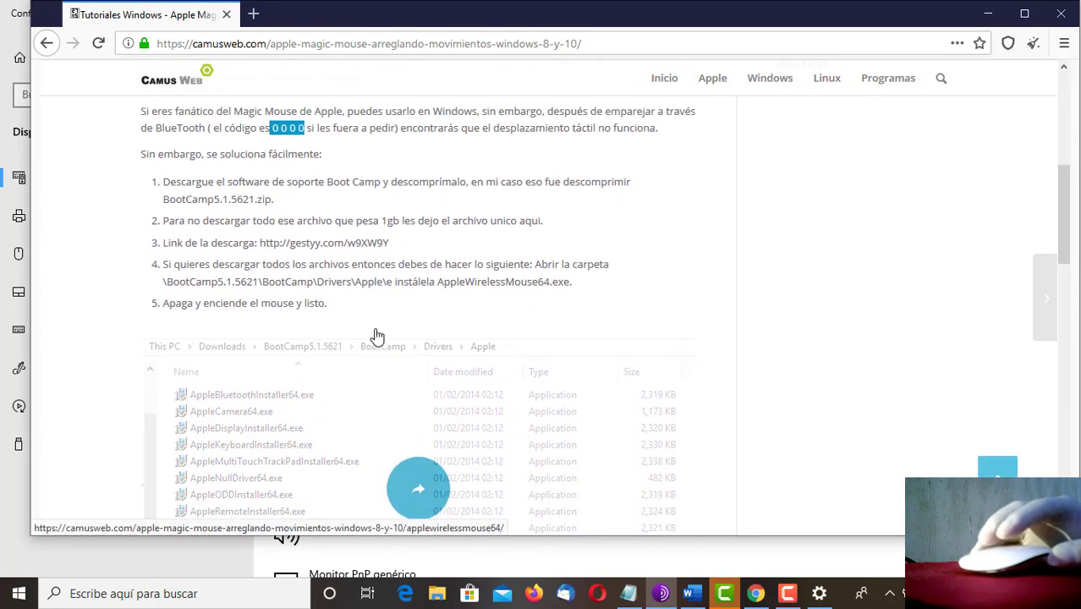
{"action": "left_click", "coordinate": [389, 242]}
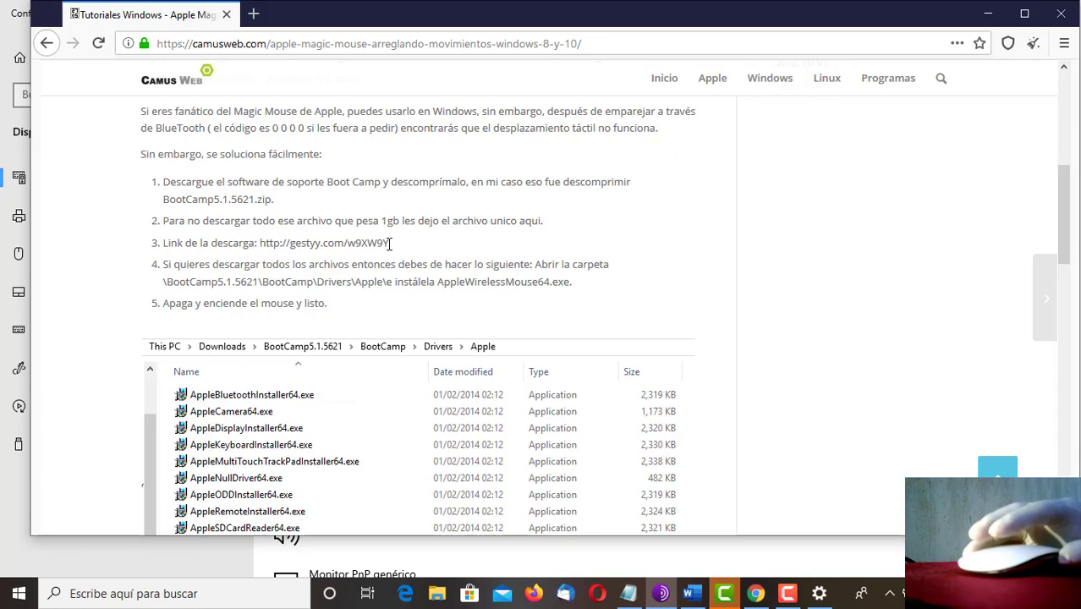
{"action": "scroll", "coordinate": [389, 243], "scroll_direction": "down", "scroll_amount": 6}
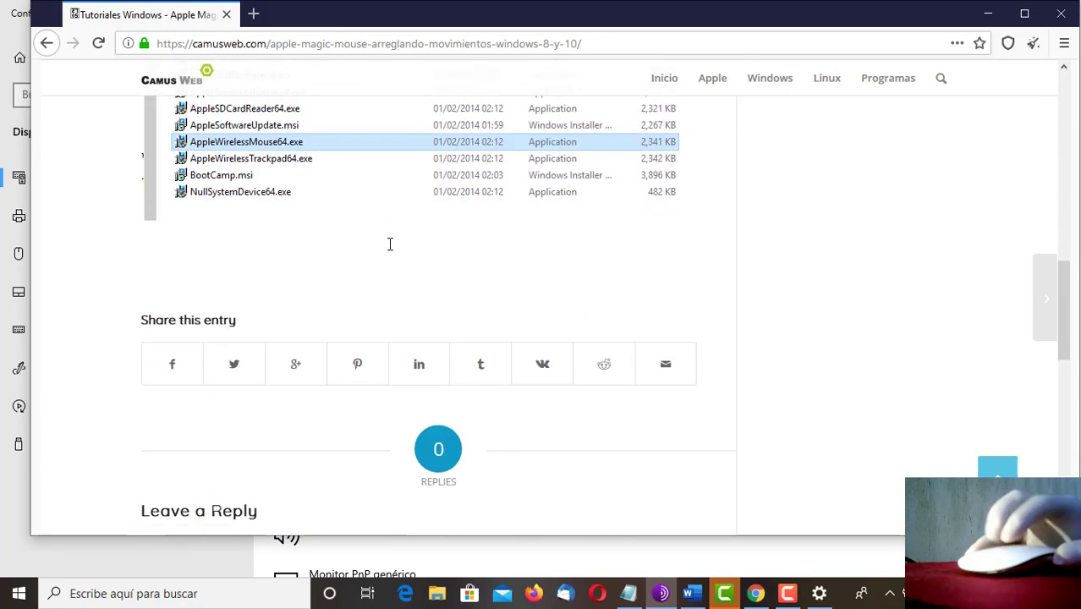
{"action": "scroll", "coordinate": [389, 245], "scroll_direction": "up", "scroll_amount": 8}
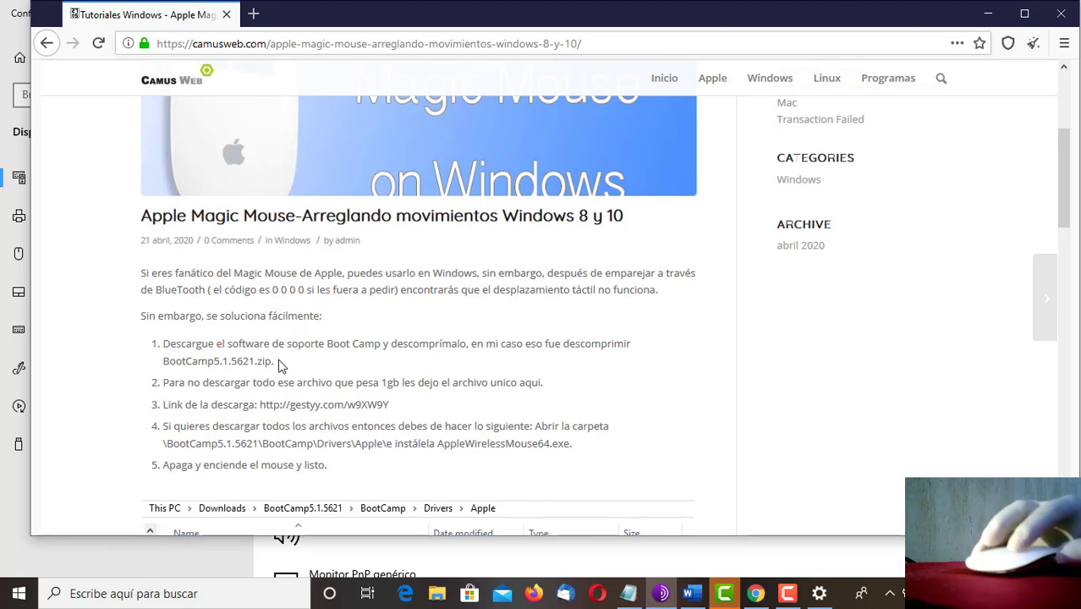
{"action": "left_click_drag", "start_coordinate": [276, 362], "coordinate": [197, 364]}
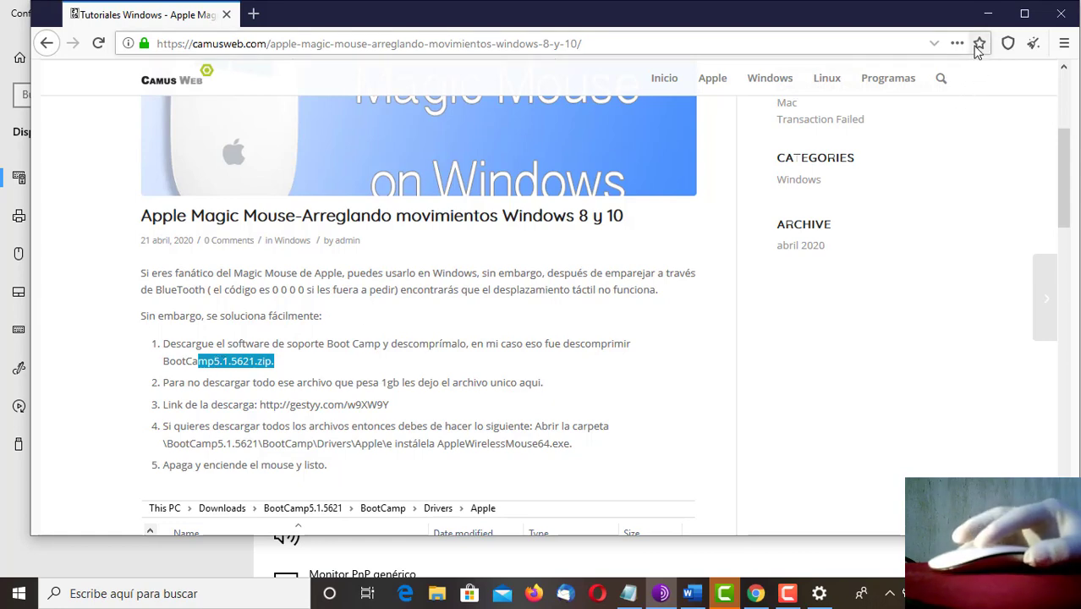
{"action": "left_click", "coordinate": [988, 16]}
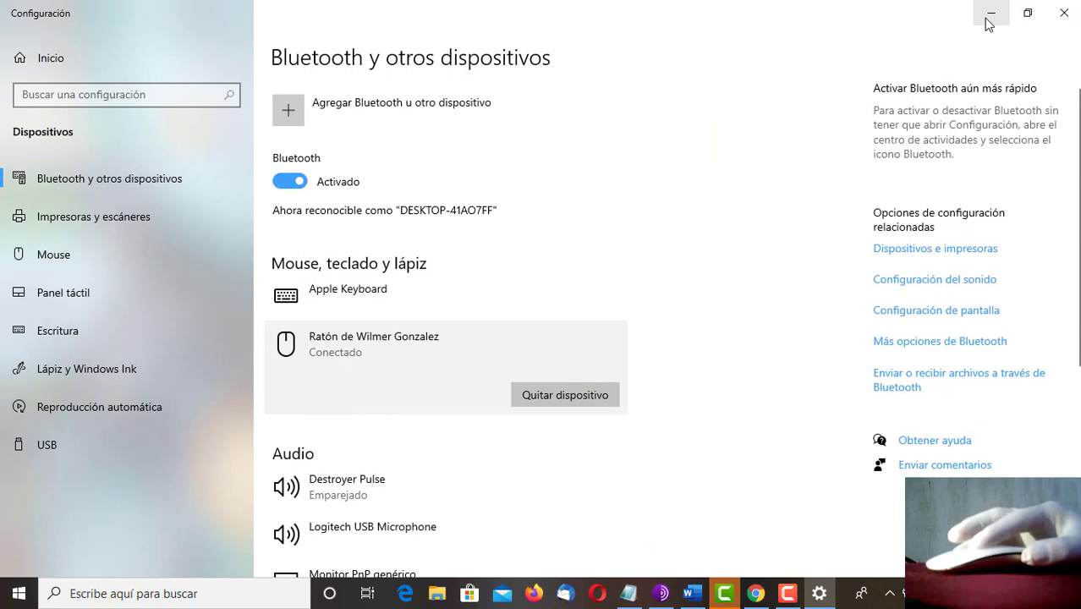
Browse the desktop's BootCamp5.1.5621 folder to BootCamp\Drivers\Apple, select the AppleWirelessMouse64 application, and minimize the folder window.
{"action": "left_click", "coordinate": [989, 17]}
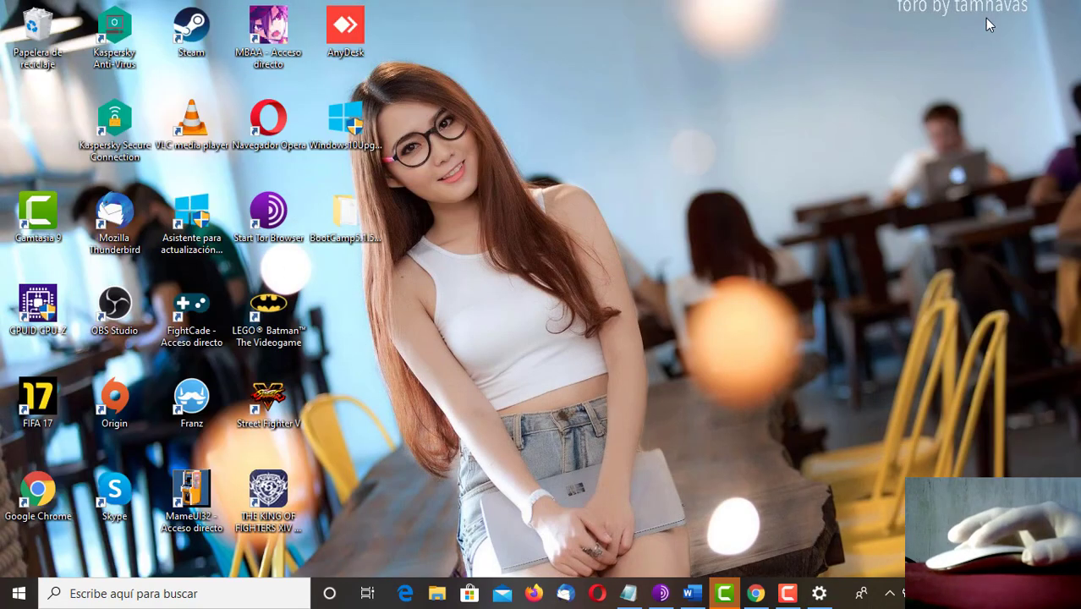
{"action": "left_click", "coordinate": [348, 229]}
{"action": "double_click", "coordinate": [349, 222]}
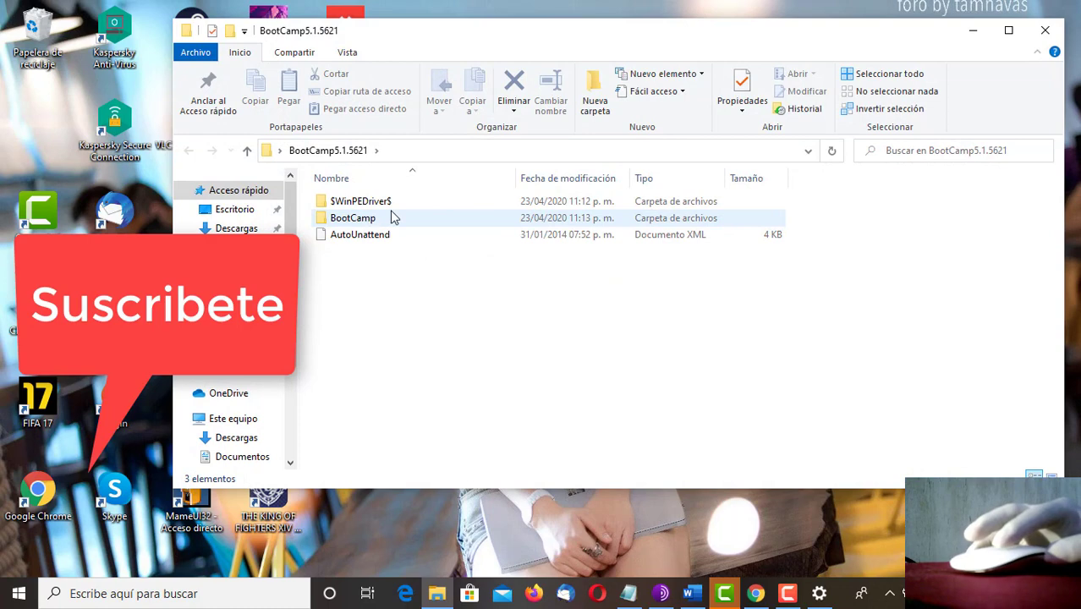
{"action": "double_click", "coordinate": [366, 219]}
{"action": "double_click", "coordinate": [364, 202]}
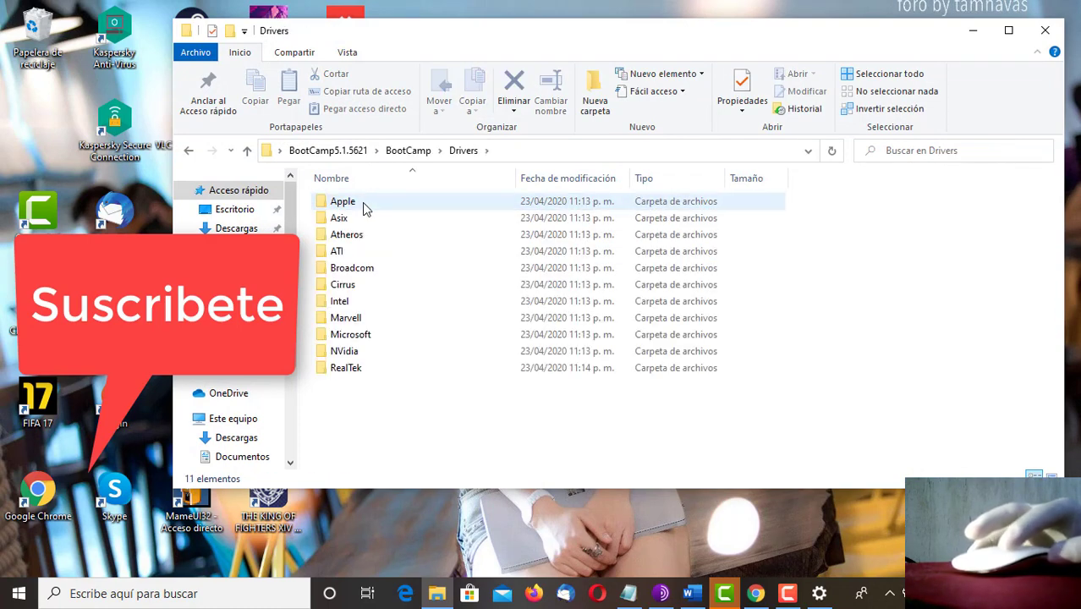
{"action": "double_click", "coordinate": [345, 205]}
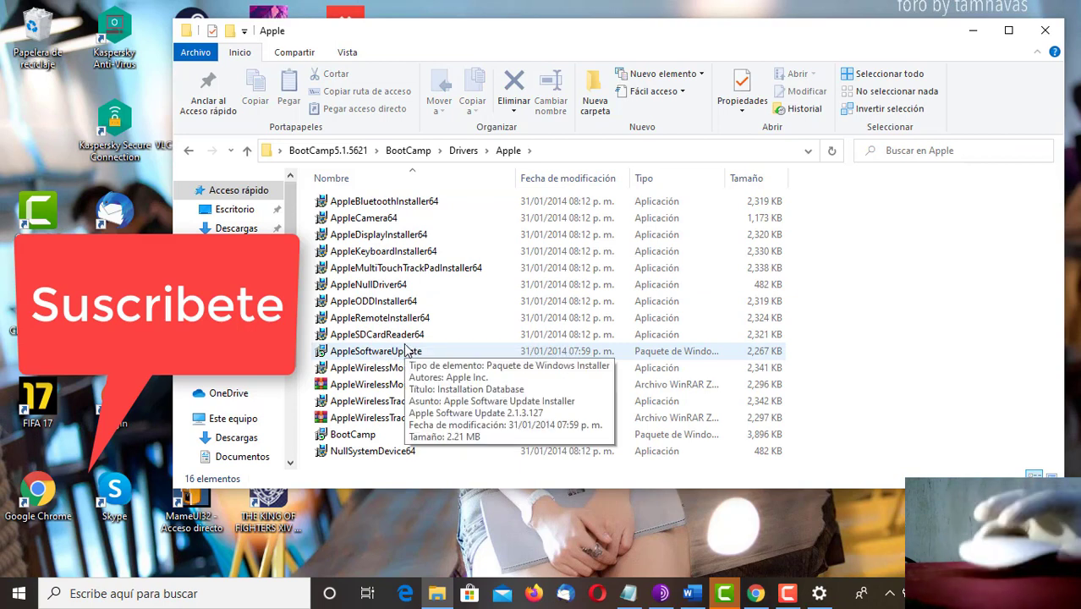
{"action": "left_click", "coordinate": [373, 370]}
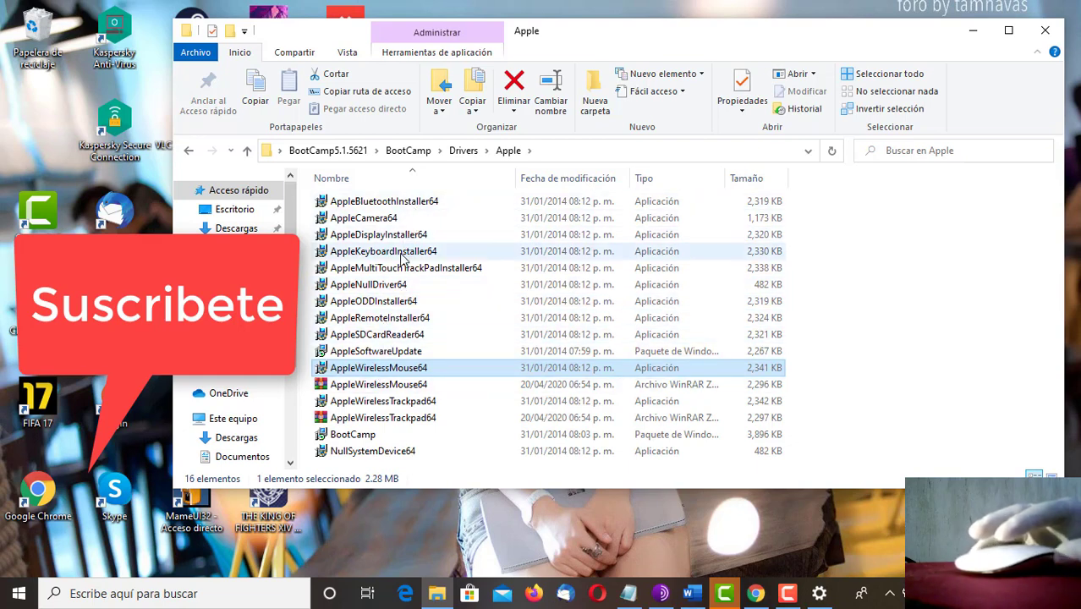
{"action": "left_click", "coordinate": [973, 30]}
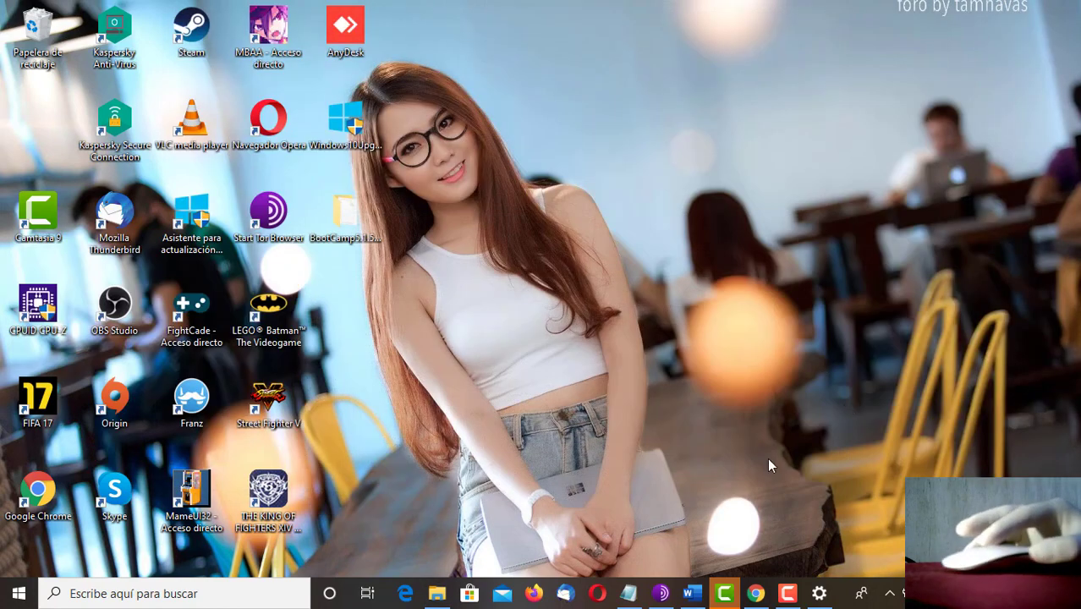
Switch to the open Notepad file and copy the MagickMouse link gestyy.com/w9XW9Y.
{"action": "left_click", "coordinate": [628, 593]}
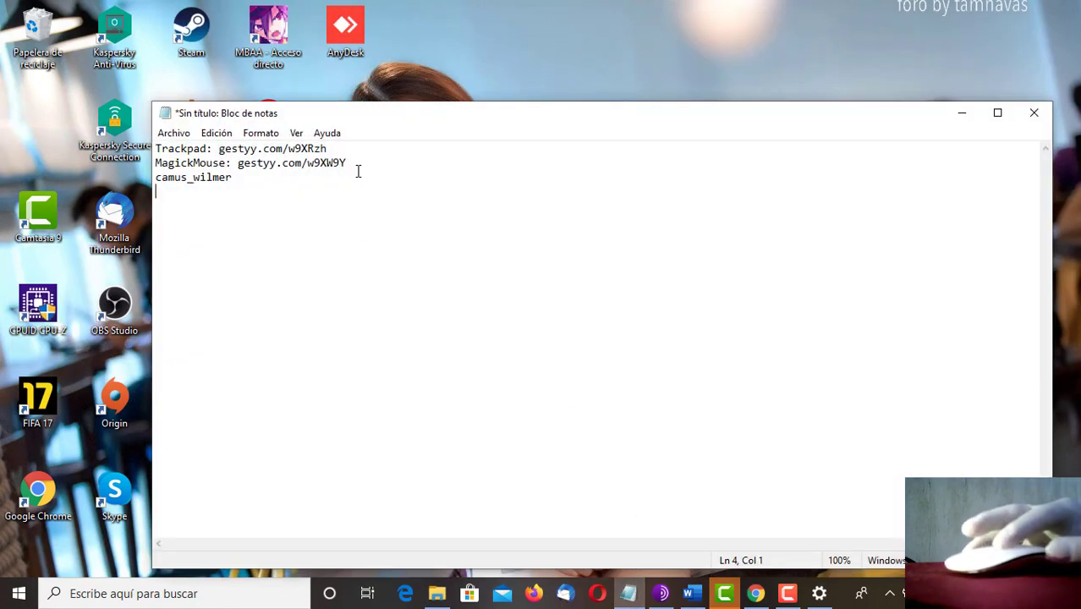
{"action": "left_click_drag", "start_coordinate": [355, 169], "coordinate": [240, 162]}
{"action": "right_click", "coordinate": [239, 162]}
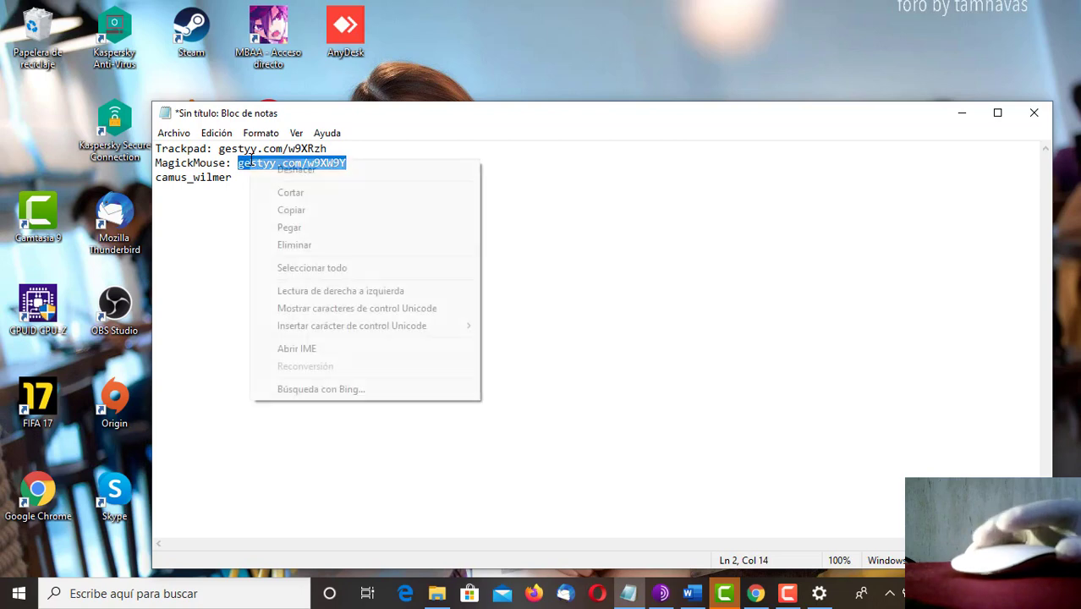
{"action": "left_click", "coordinate": [326, 211]}
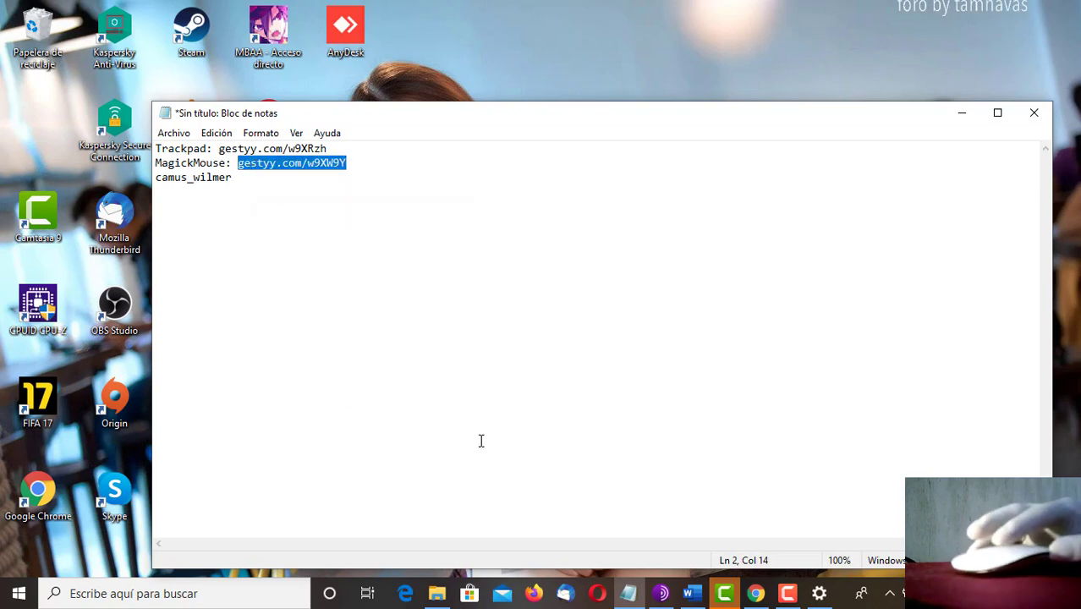
Switch to Google Chrome and load the copied link gestyy.com/w9XW9Y in place of the current page.
{"action": "left_click", "coordinate": [756, 592]}
{"action": "left_click", "coordinate": [299, 49]}
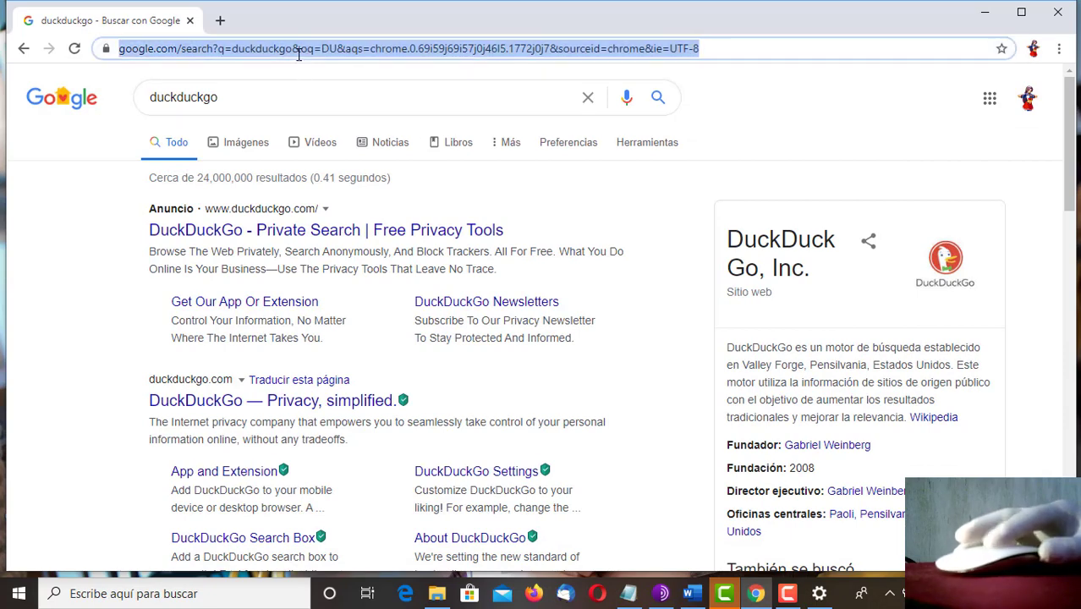
{"action": "right_click", "coordinate": [298, 51]}
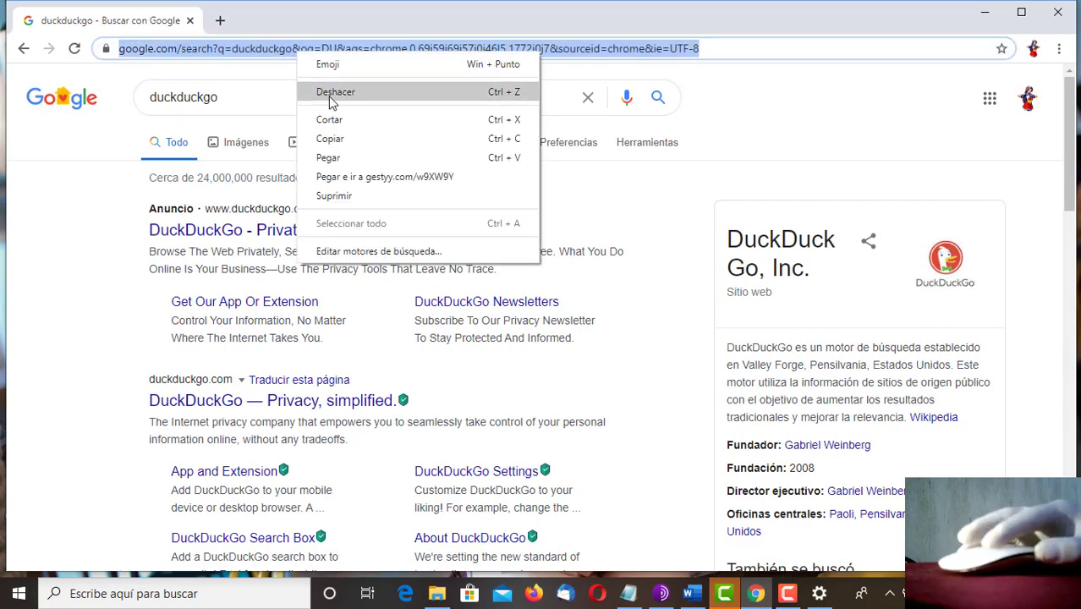
{"action": "left_click", "coordinate": [338, 158]}
{"action": "key", "text": "Return"}
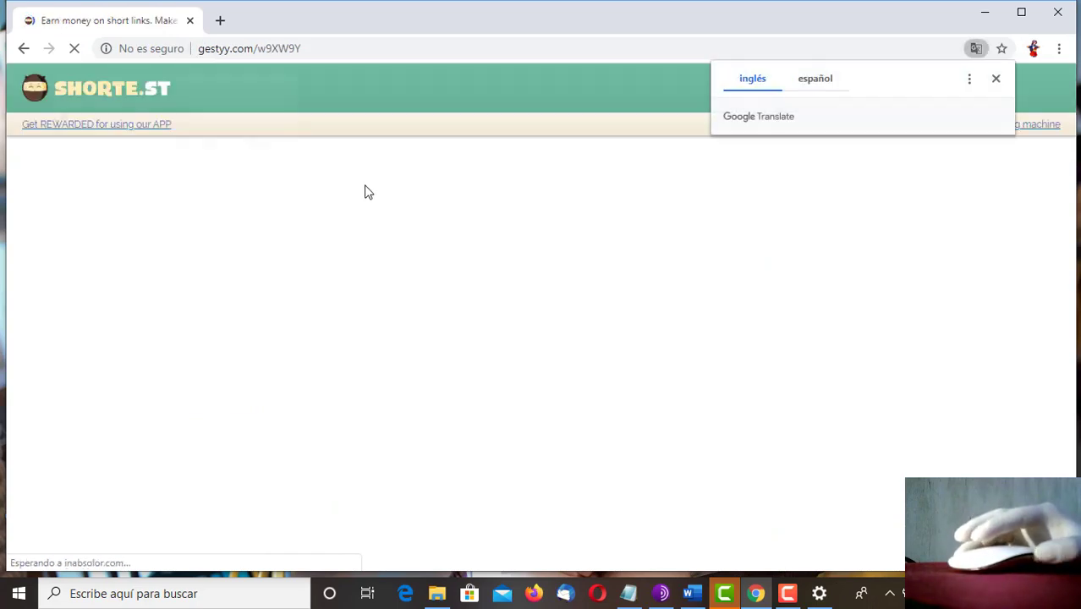
Deny the gestyy.com notification request and close the redirect tab it opens.
{"action": "left_click", "coordinate": [276, 137]}
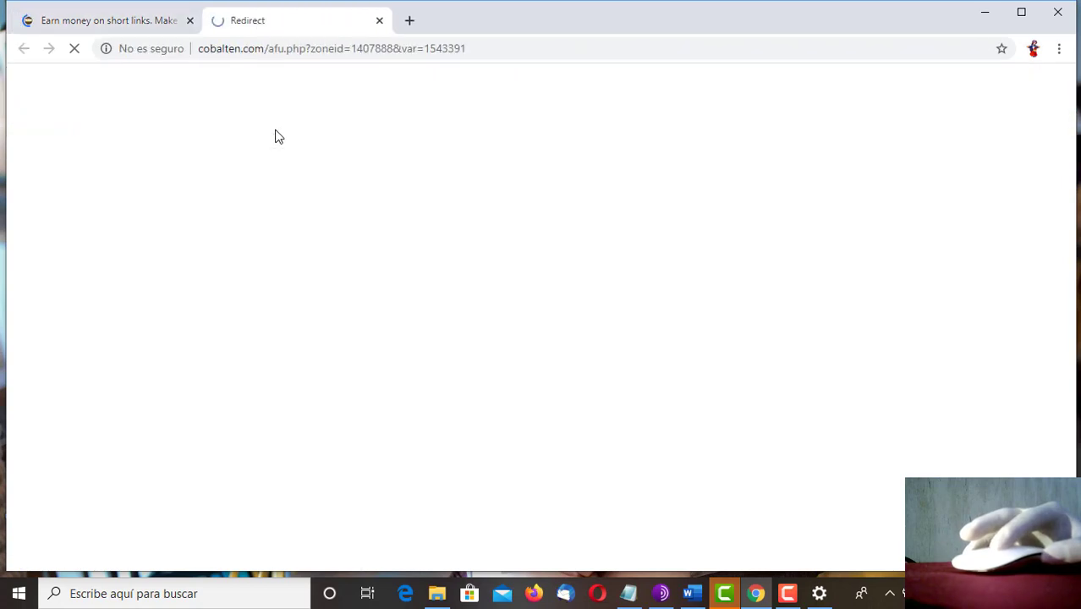
{"action": "left_click", "coordinate": [379, 26]}
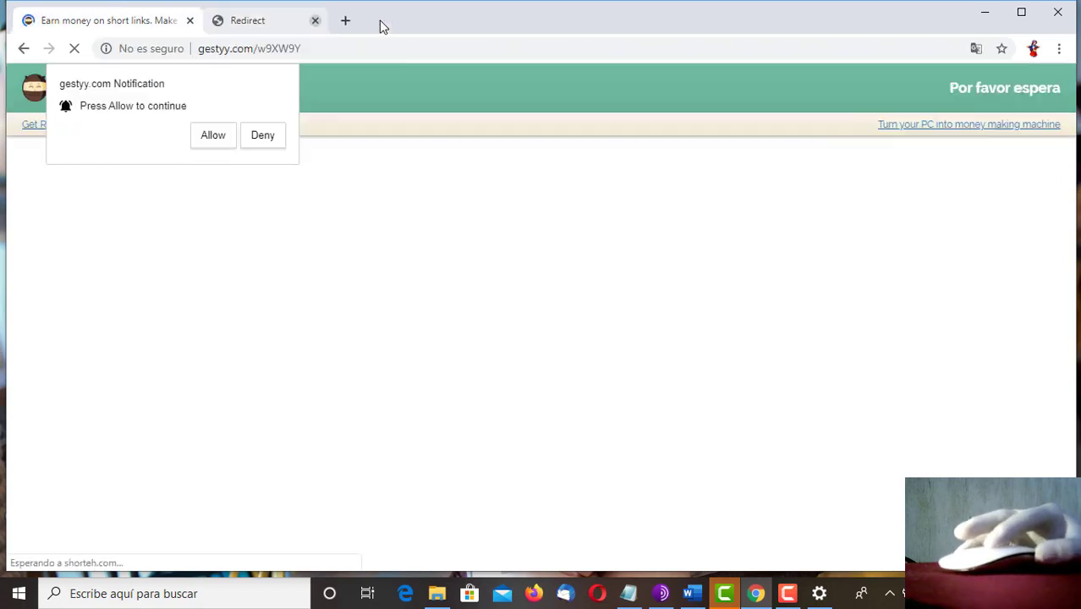
{"action": "left_click", "coordinate": [272, 137]}
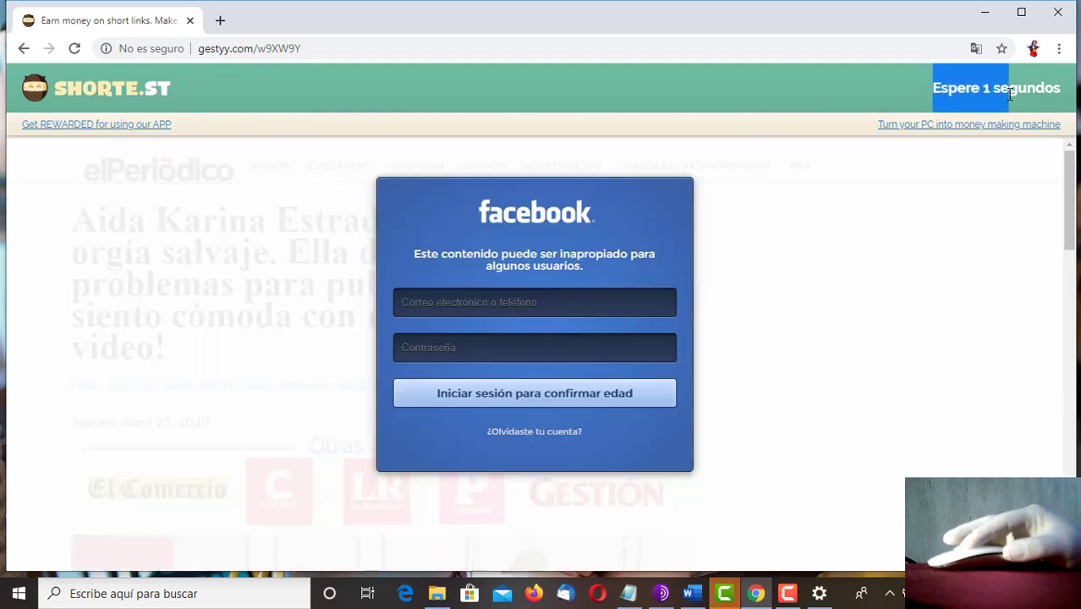
Dismiss the Easy PDF extension offer and the advertising tab, and skip the ad to reach the AppleWirelessMouse64.zip download page.
{"action": "left_click", "coordinate": [939, 99]}
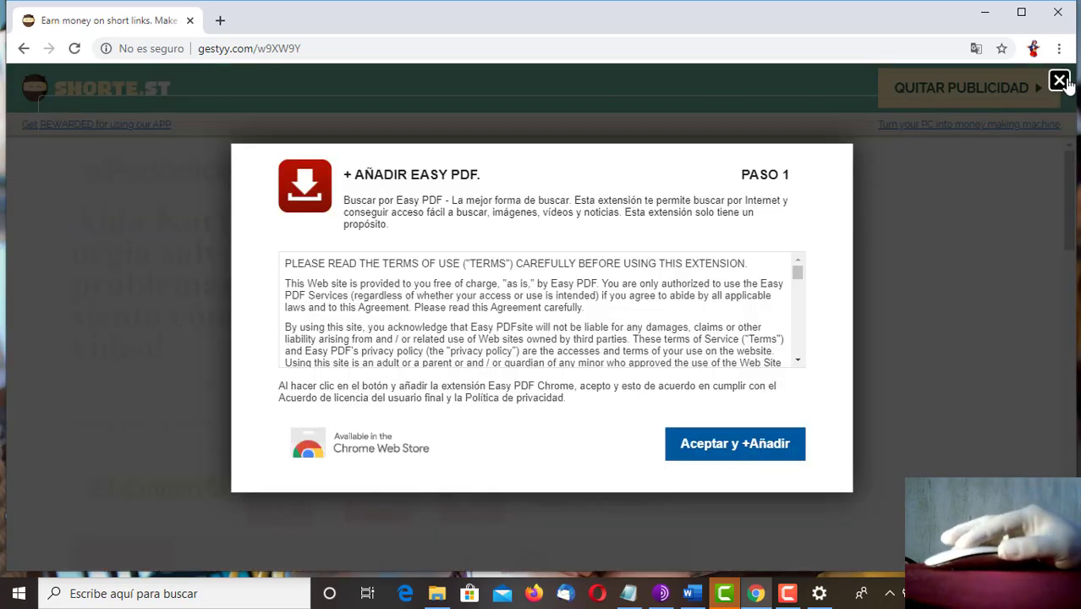
{"action": "left_click", "coordinate": [1059, 81]}
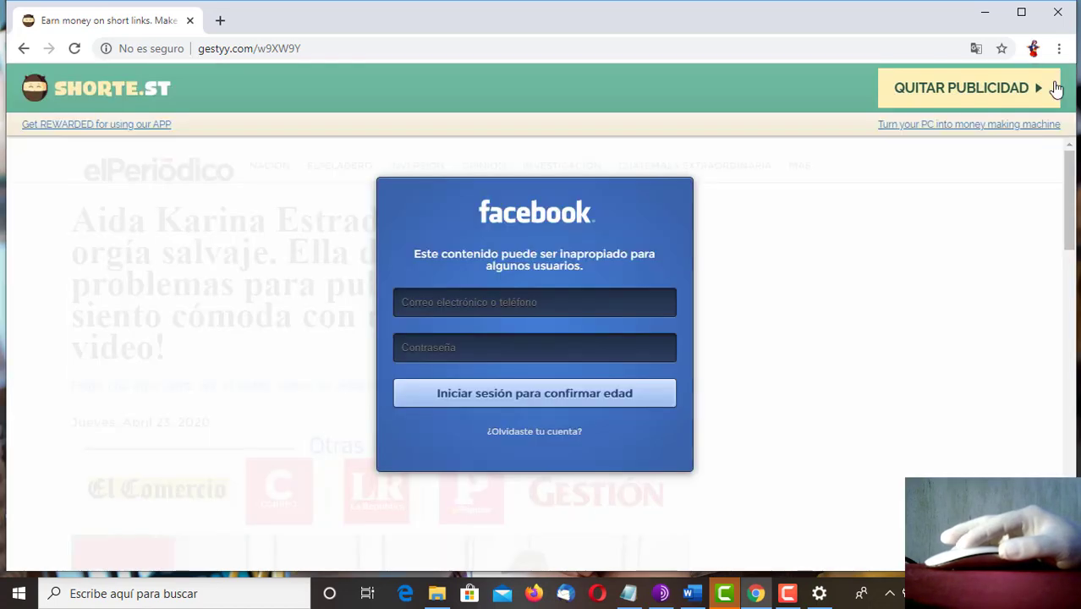
{"action": "left_click", "coordinate": [959, 94]}
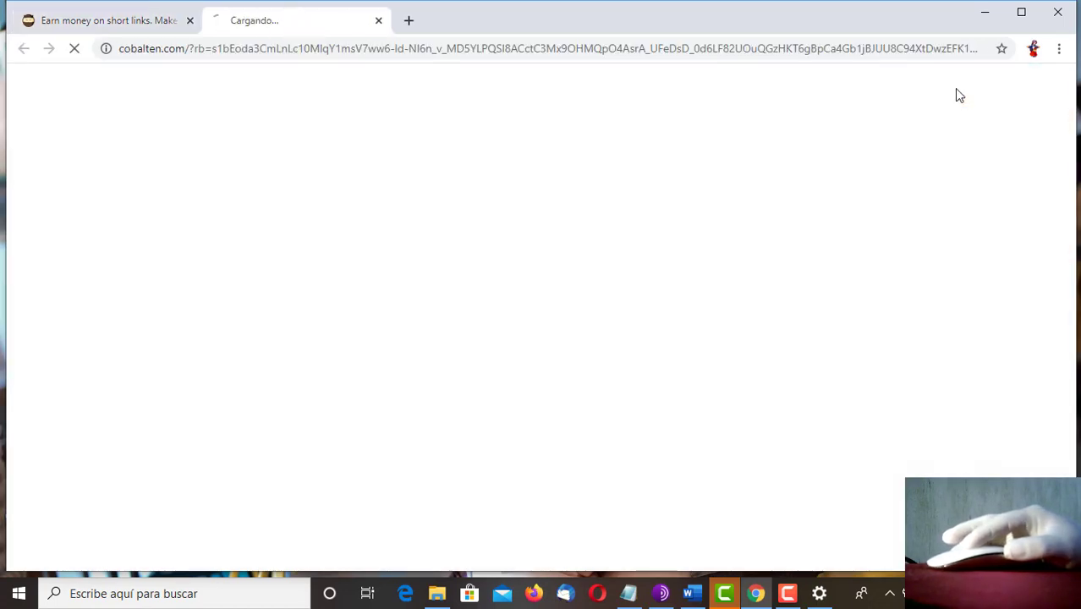
{"action": "left_click", "coordinate": [379, 20]}
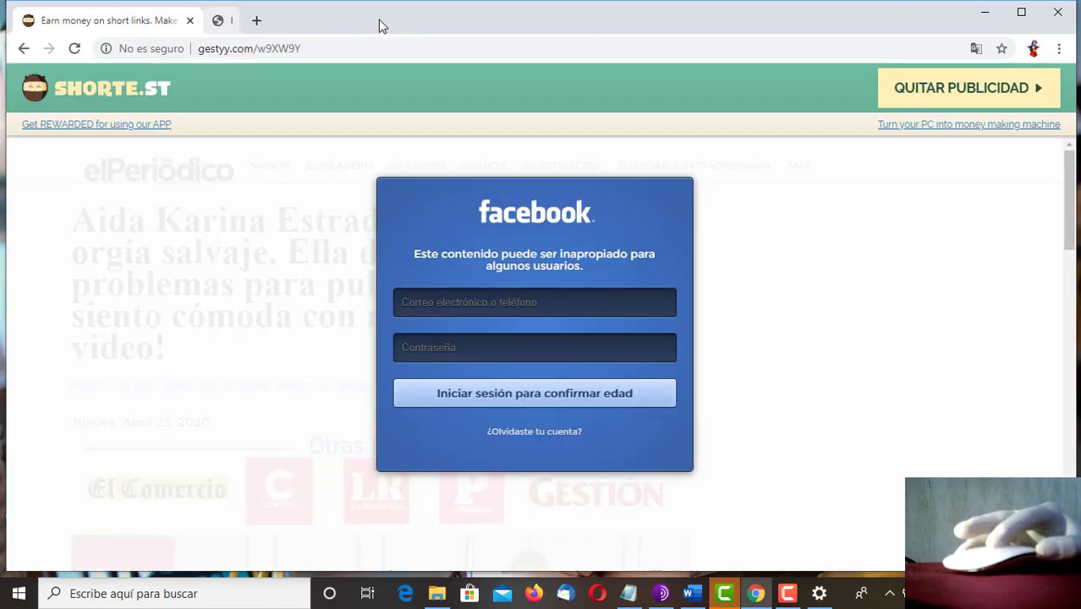
{"action": "left_click", "coordinate": [912, 93]}
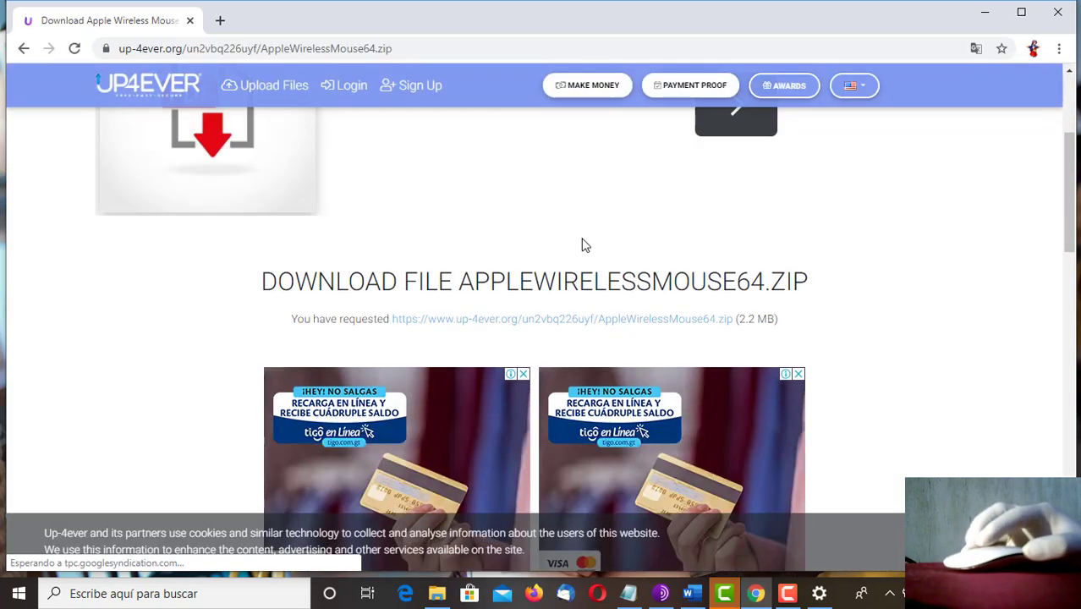
Locate the free download option for AppleWirelessMouse64.zip, highlight the file size figure beside its link, and minimize the browser.
{"action": "scroll", "coordinate": [582, 245], "scroll_direction": "up", "scroll_amount": 1}
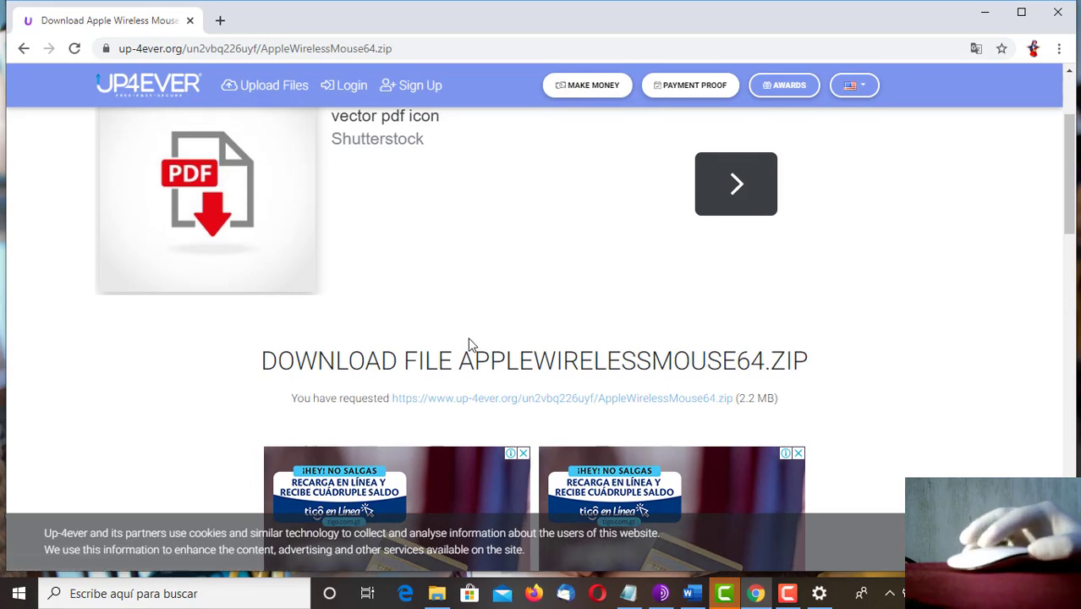
{"action": "scroll", "coordinate": [443, 384], "scroll_direction": "down", "scroll_amount": 5}
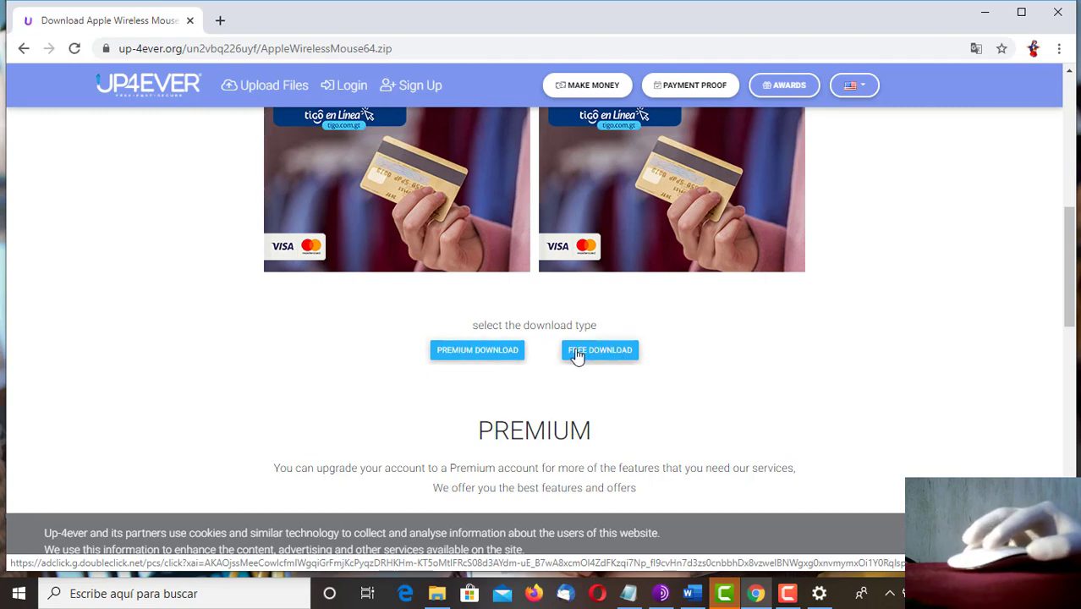
{"action": "left_click_drag", "start_coordinate": [1068, 311], "coordinate": [972, 238]}
{"action": "left_click_drag", "start_coordinate": [738, 271], "coordinate": [762, 273]}
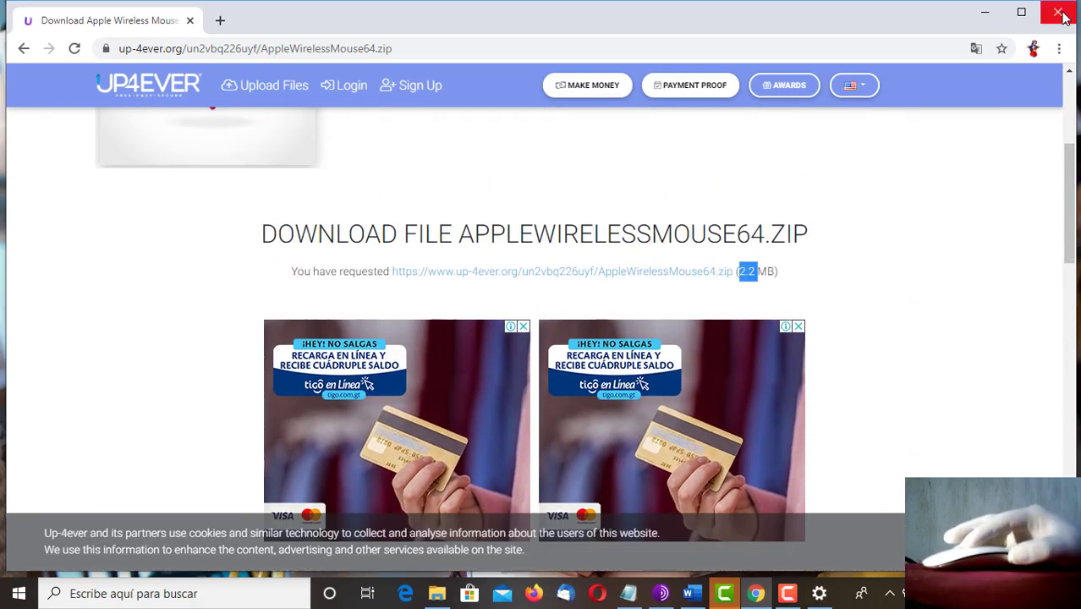
{"action": "left_click", "coordinate": [985, 13]}
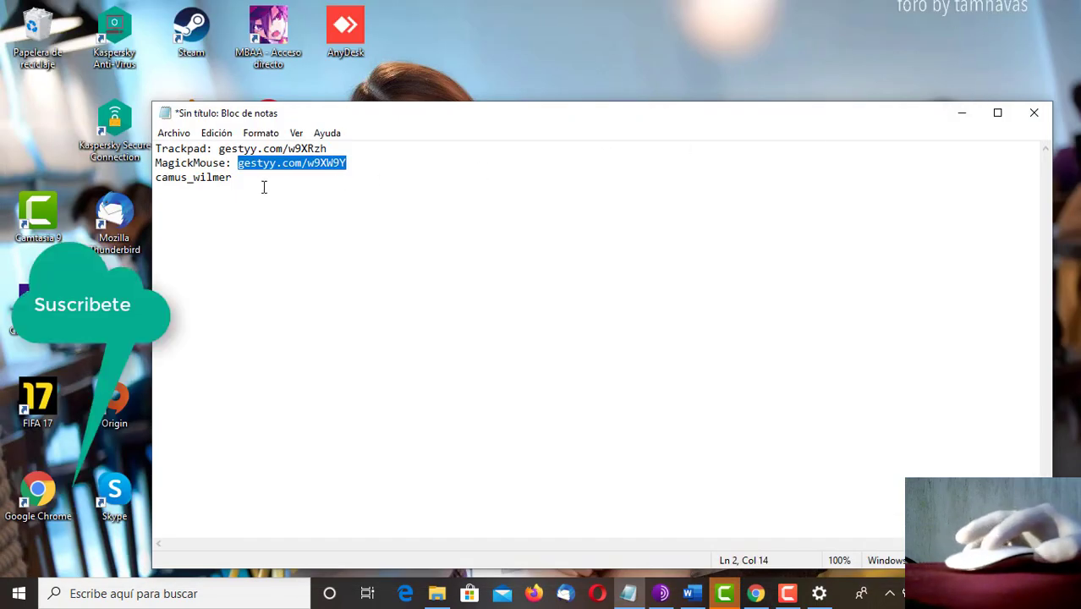
Highlight the last line of the Notepad notes, below the MagickMouse link, and minimize the window.
{"action": "left_click_drag", "start_coordinate": [241, 180], "coordinate": [154, 180]}
{"action": "left_click", "coordinate": [183, 181]}
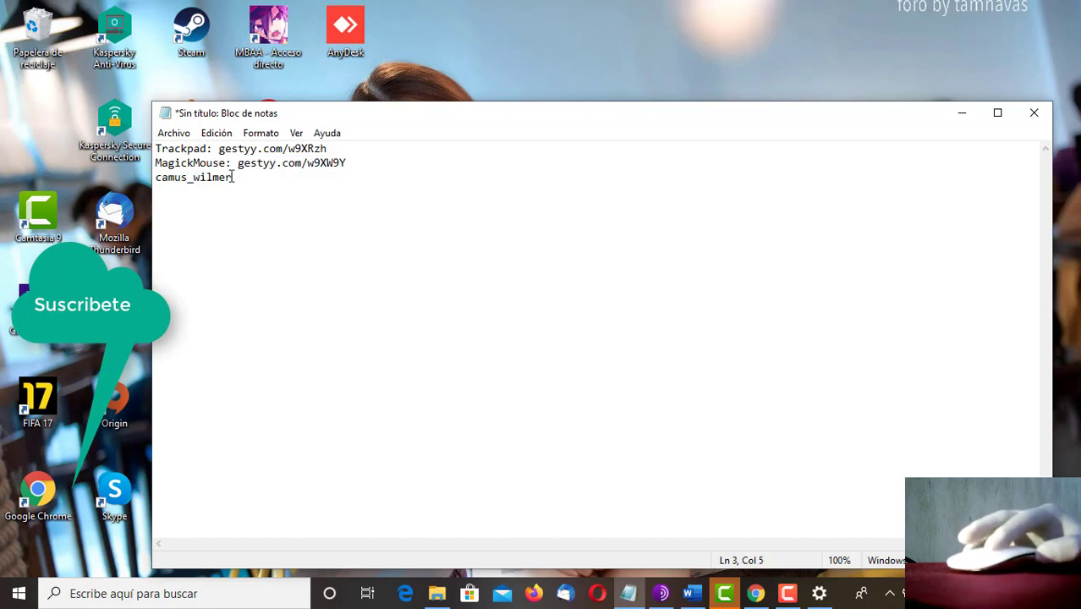
{"action": "left_click_drag", "start_coordinate": [235, 179], "coordinate": [154, 180]}
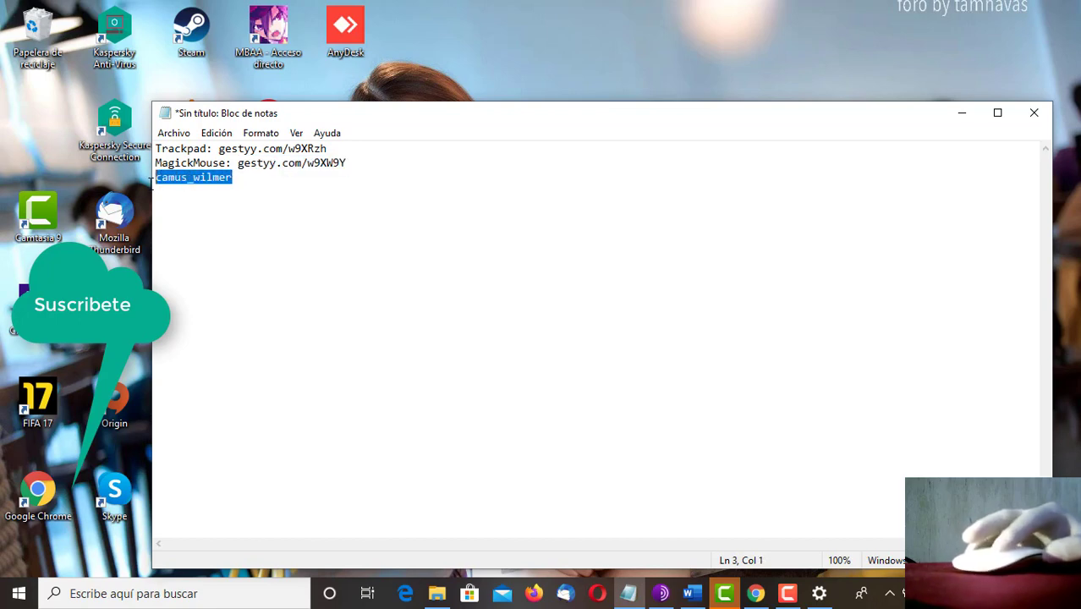
{"action": "left_click", "coordinate": [955, 115]}
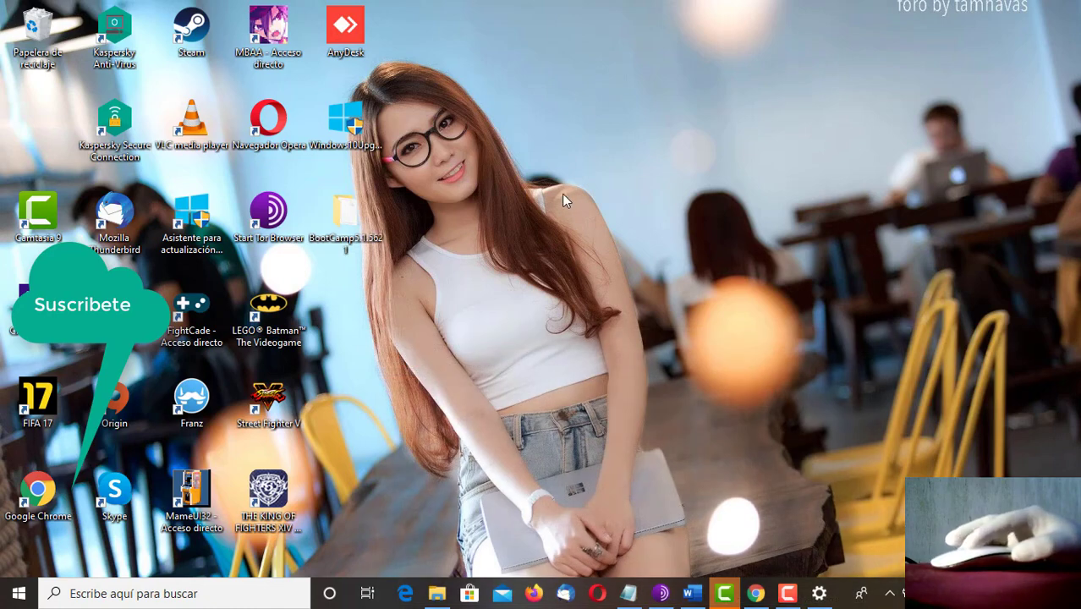
Open the desktop folder BootCamp5.1.5621, go to BootCamp > Drivers > Apple, and select the AppleWirelessMouse64 application.
{"action": "double_click", "coordinate": [366, 226]}
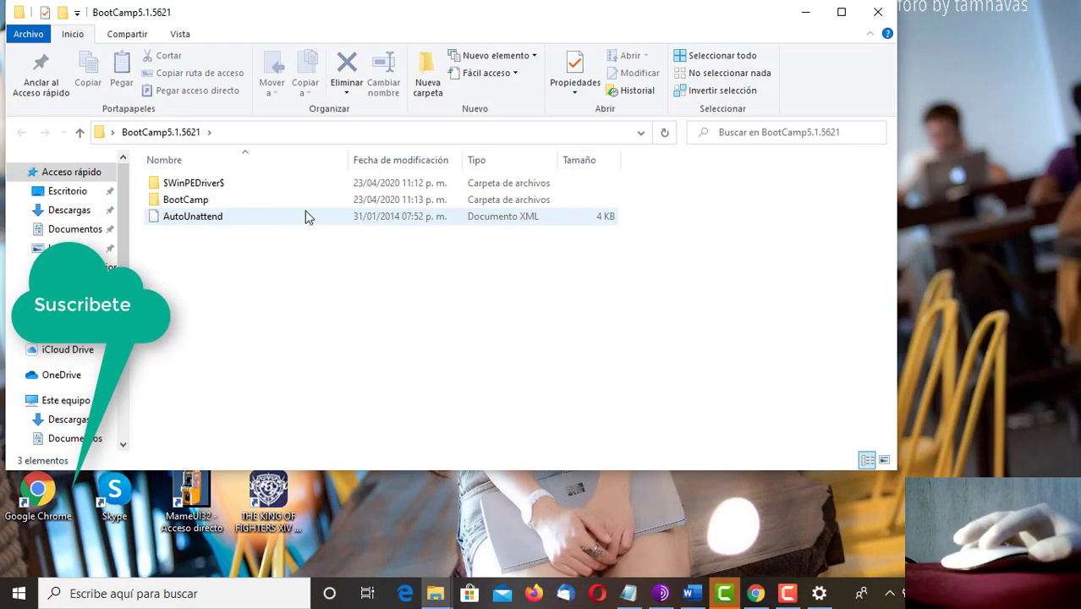
{"action": "double_click", "coordinate": [279, 204]}
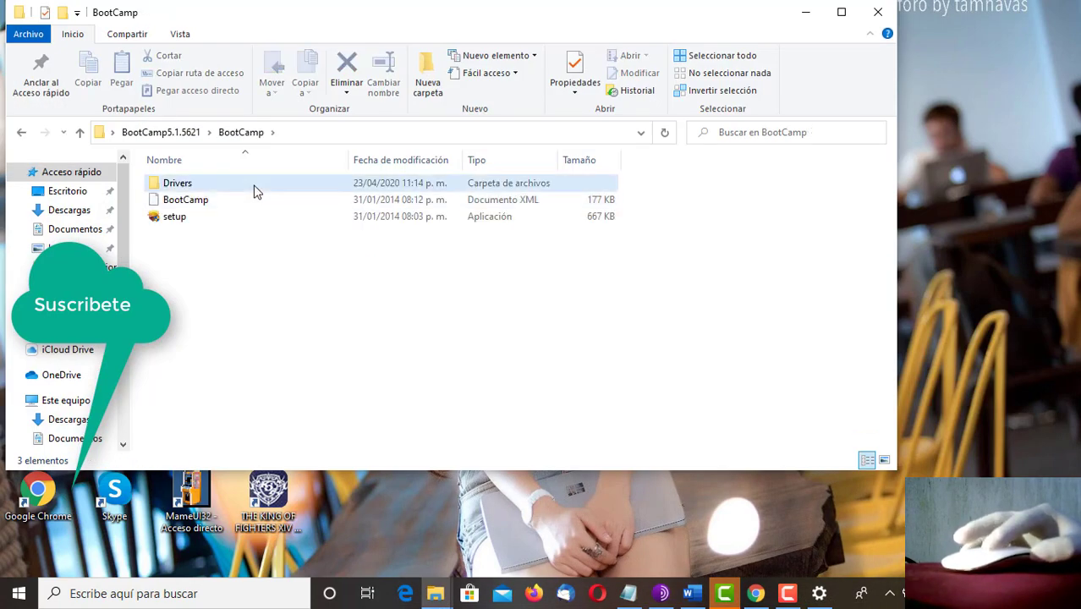
{"action": "double_click", "coordinate": [258, 185]}
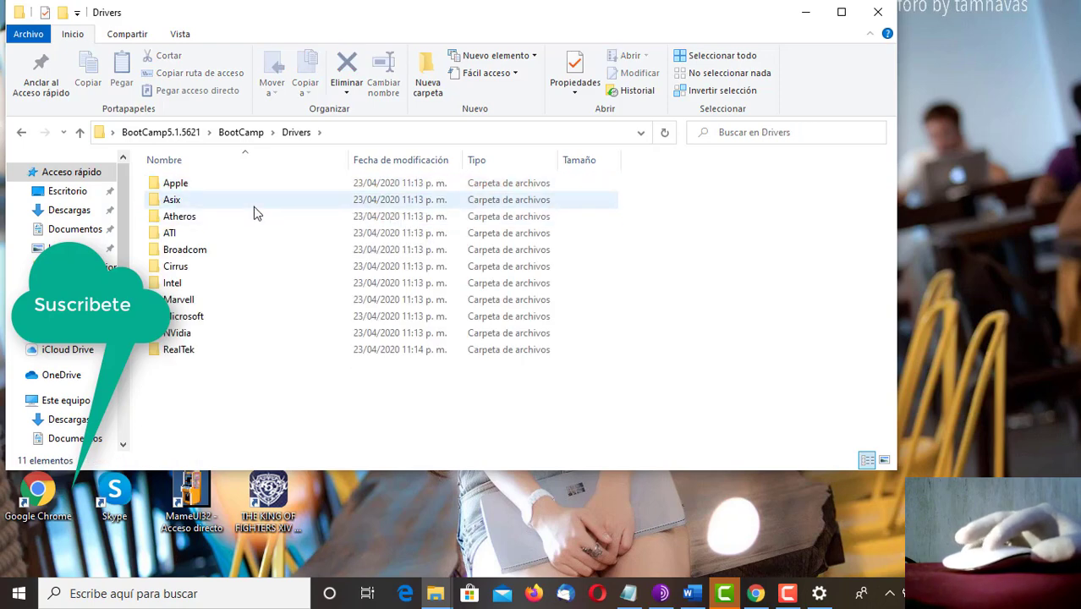
{"action": "double_click", "coordinate": [228, 186]}
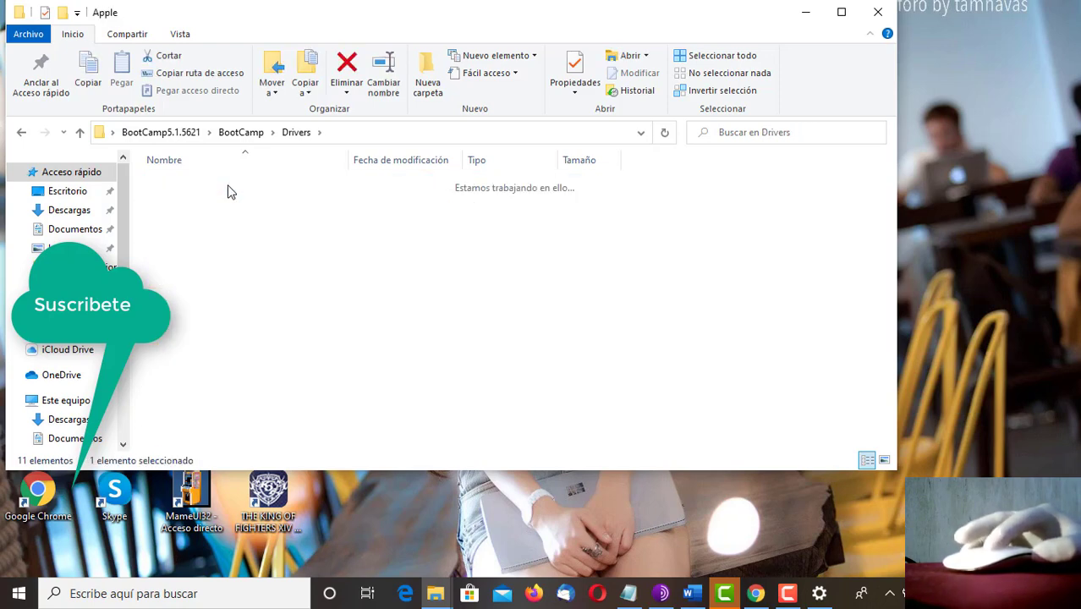
{"action": "left_click", "coordinate": [234, 353]}
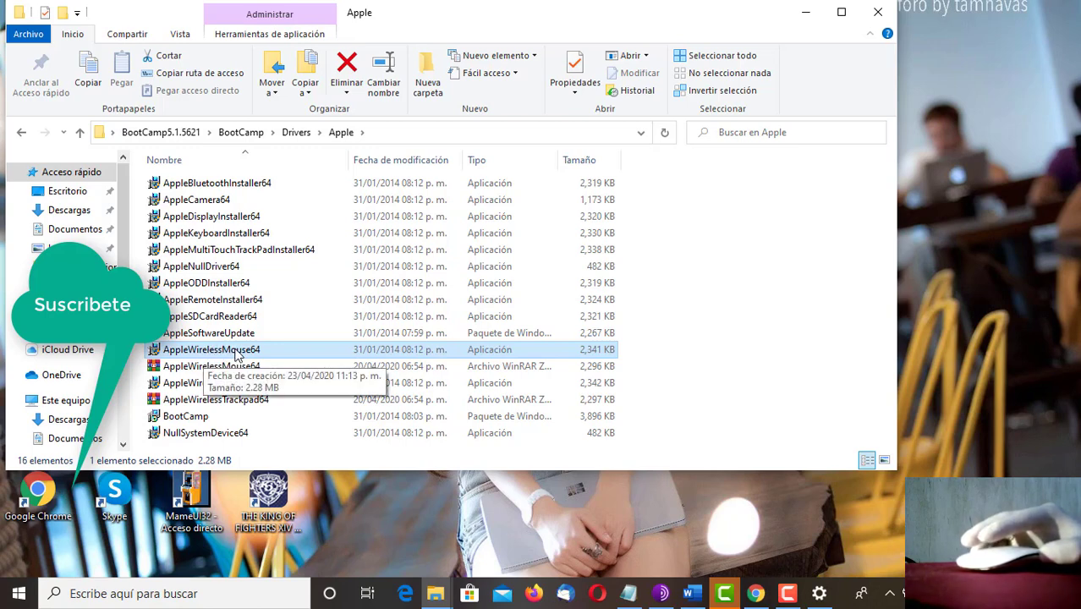
Run the AppleWirelessMouse64 application as administrator, cancel its driver installation wizard, and close the Apple folder.
{"action": "right_click", "coordinate": [236, 354]}
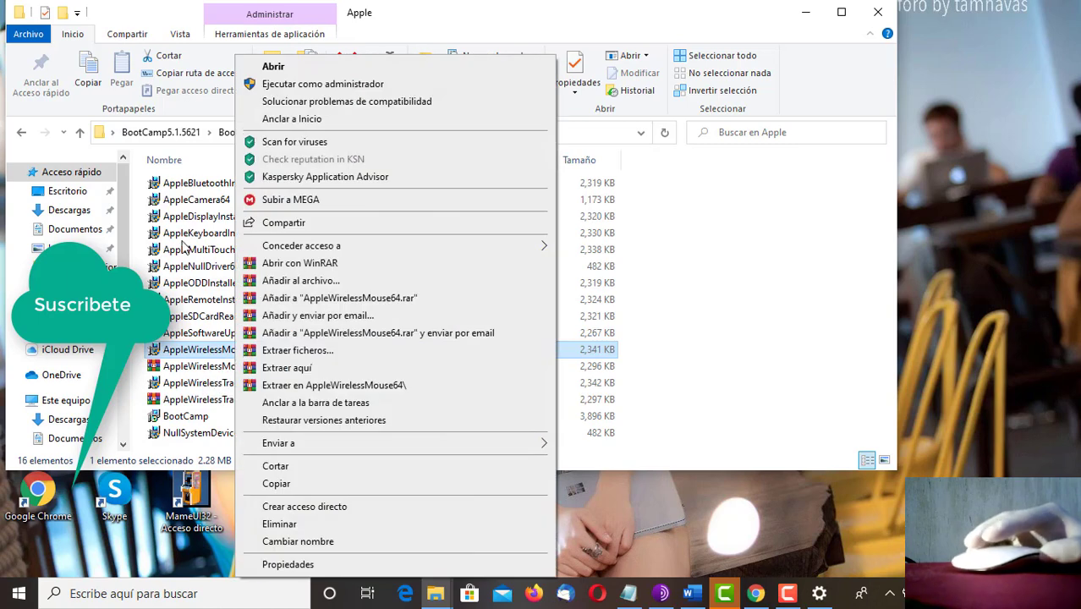
{"action": "left_click", "coordinate": [421, 42]}
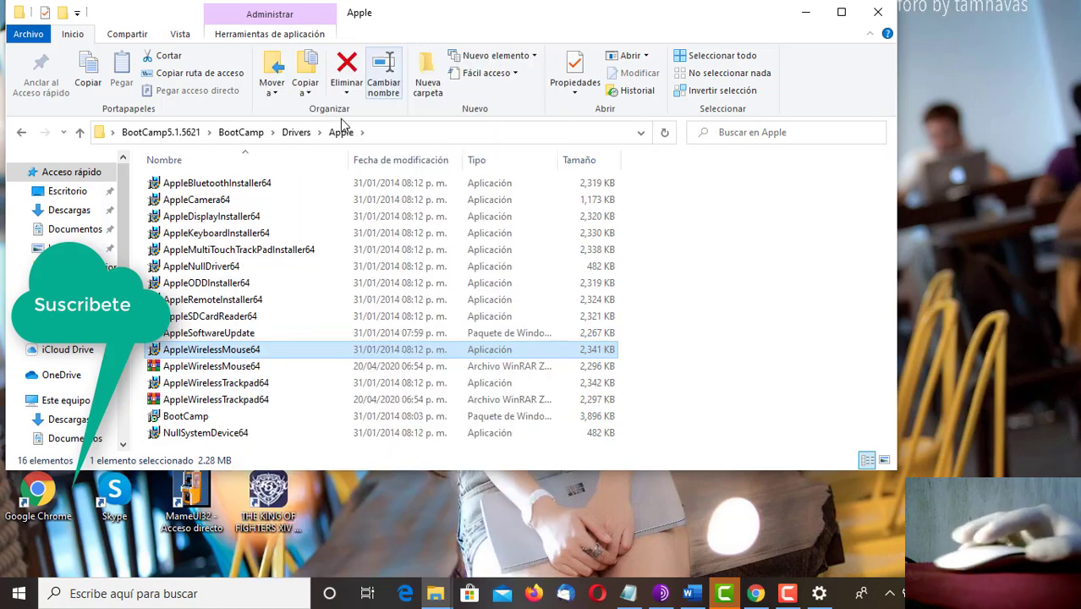
{"action": "right_click", "coordinate": [200, 352]}
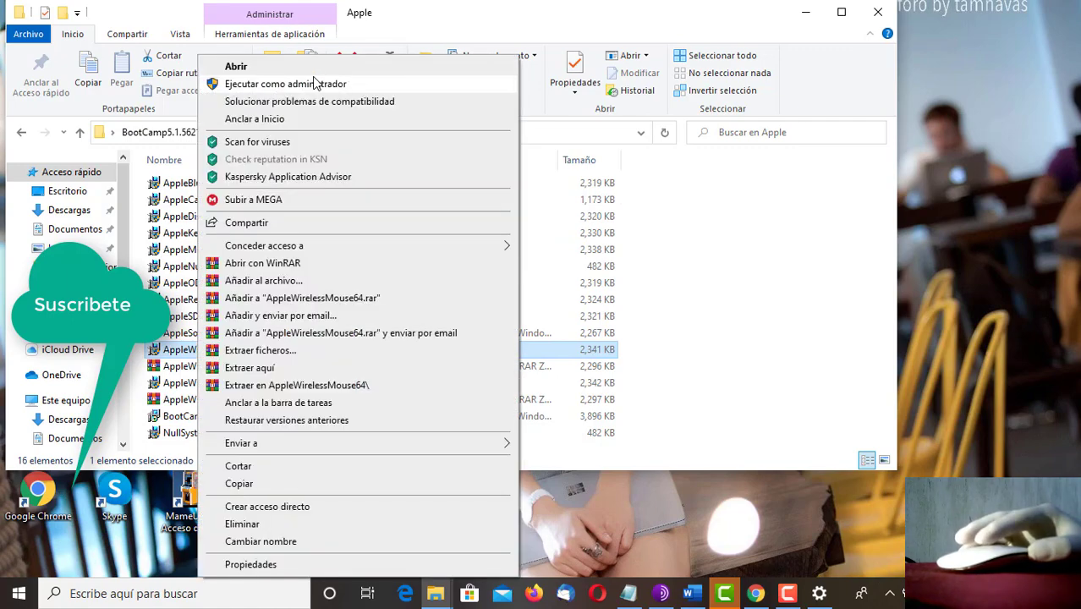
{"action": "left_click", "coordinate": [315, 84]}
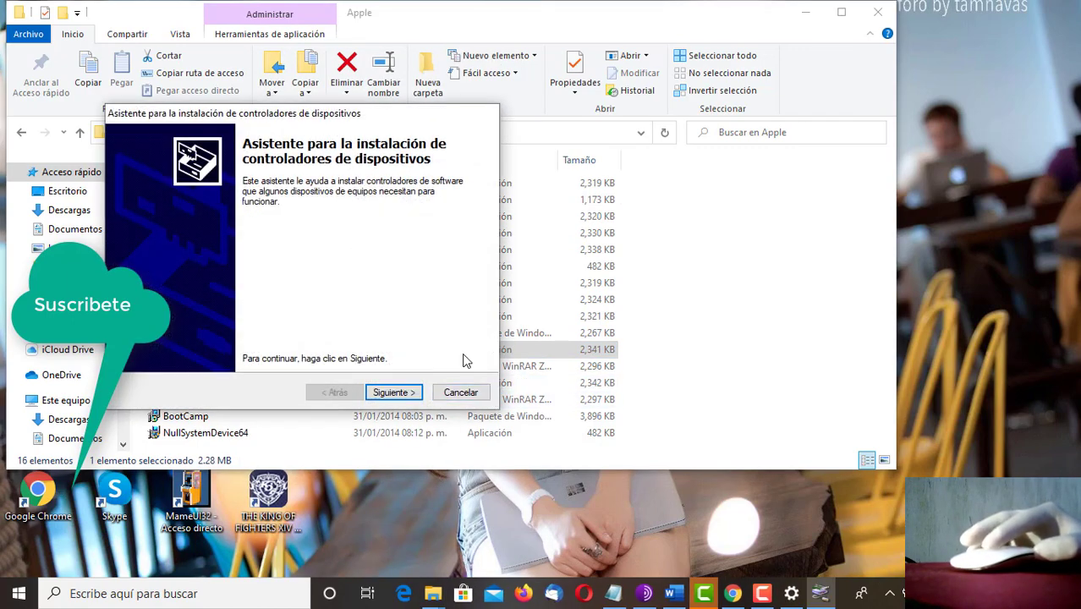
{"action": "left_click", "coordinate": [465, 393]}
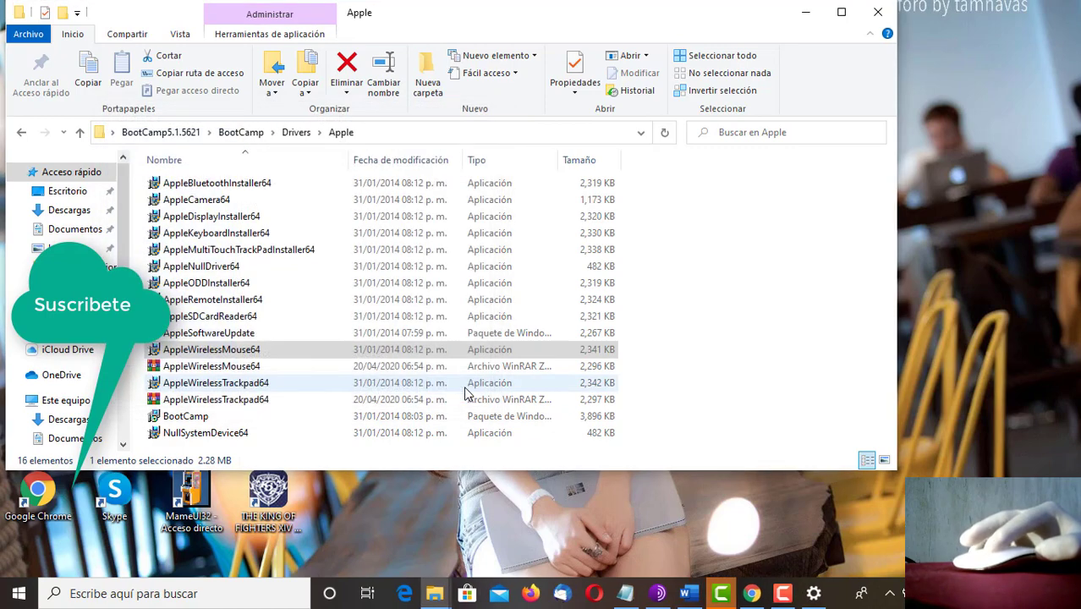
{"action": "left_click", "coordinate": [877, 12]}
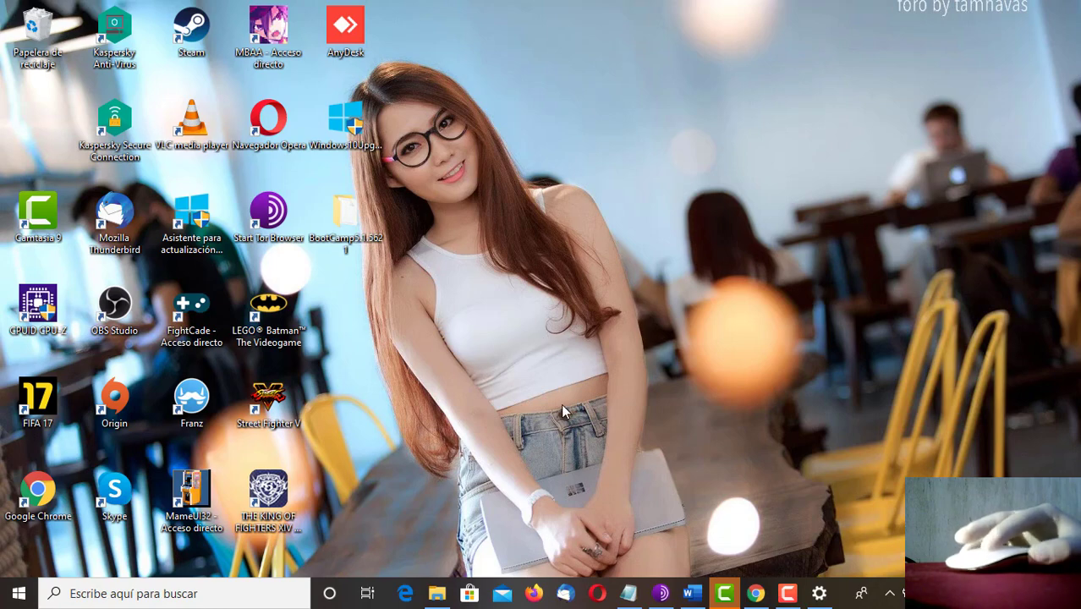
Switch to the open Word document, test the Magic Mouse's right button and scrolling in both directions, and minimize Word.
{"action": "left_click", "coordinate": [692, 593]}
{"action": "scroll", "coordinate": [395, 301], "scroll_direction": "up", "scroll_amount": 1}
{"action": "right_click", "coordinate": [395, 298]}
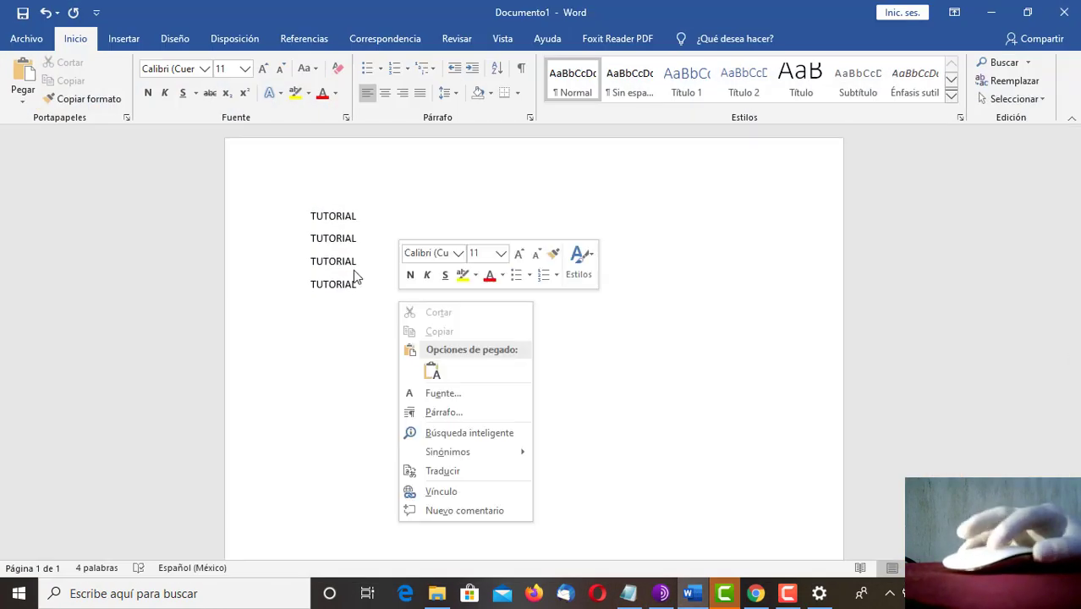
{"action": "key", "text": "Escape"}
{"action": "scroll", "coordinate": [361, 270], "scroll_direction": "down", "scroll_amount": 1}
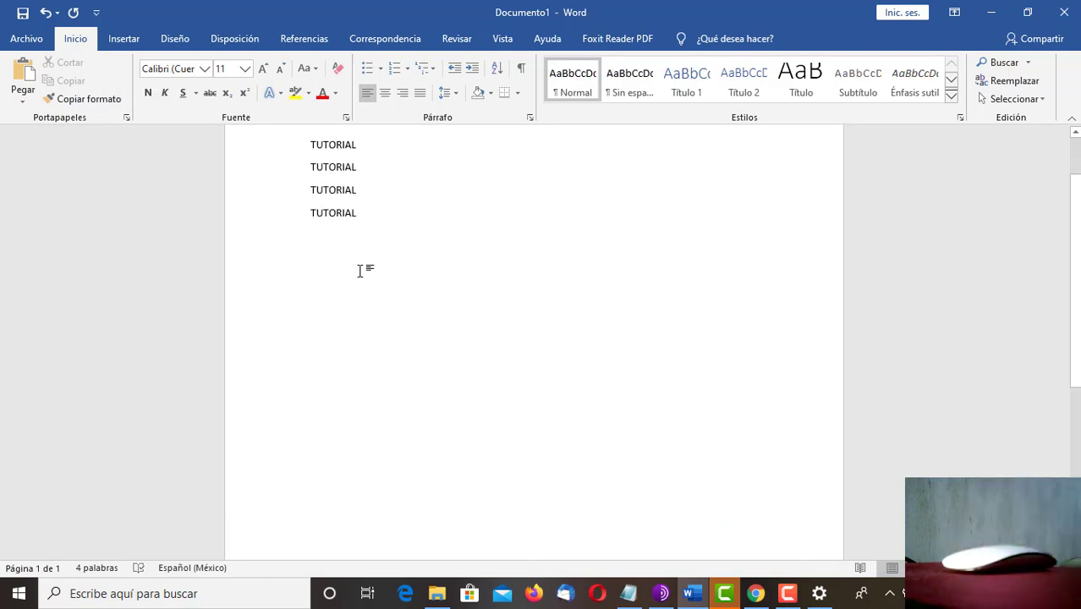
{"action": "scroll", "coordinate": [371, 266], "scroll_direction": "up", "scroll_amount": 2}
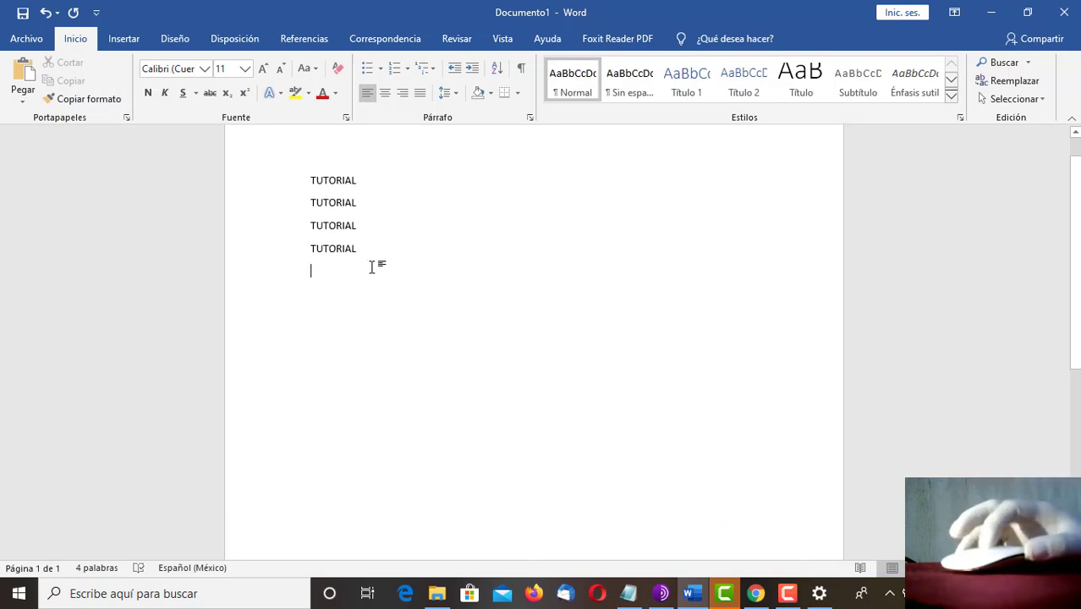
{"action": "scroll", "coordinate": [373, 267], "scroll_direction": "down", "scroll_amount": 3}
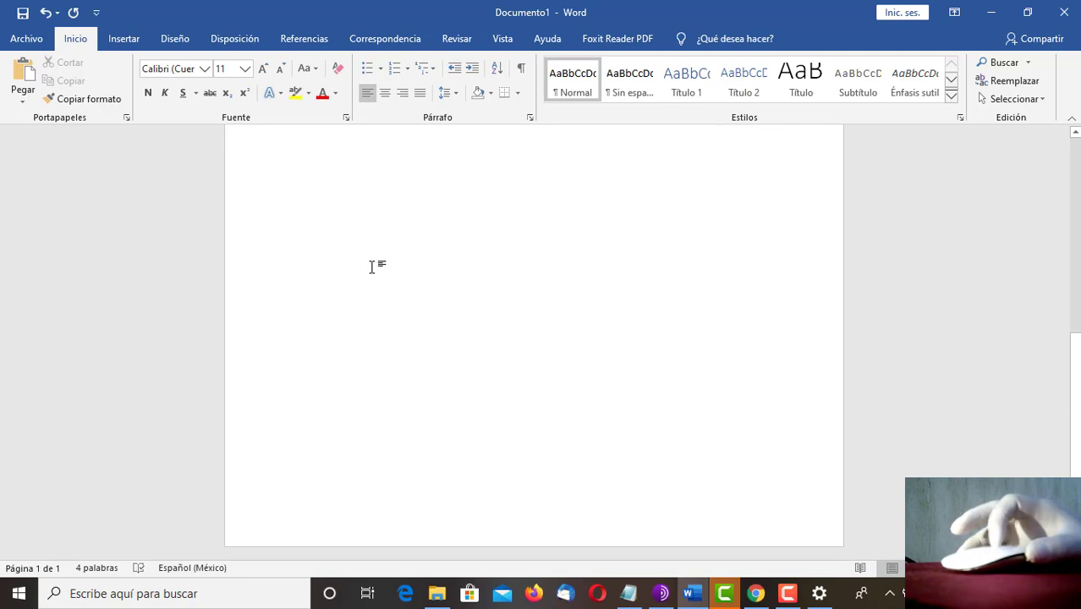
{"action": "scroll", "coordinate": [373, 266], "scroll_direction": "up", "scroll_amount": 3}
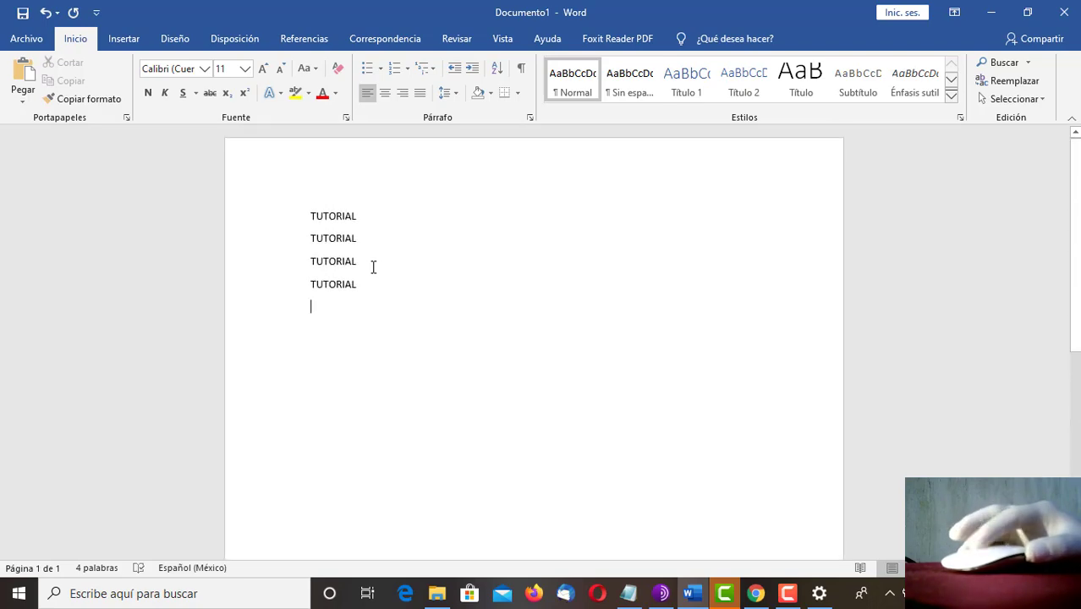
{"action": "scroll", "coordinate": [373, 267], "scroll_direction": "down", "scroll_amount": 3}
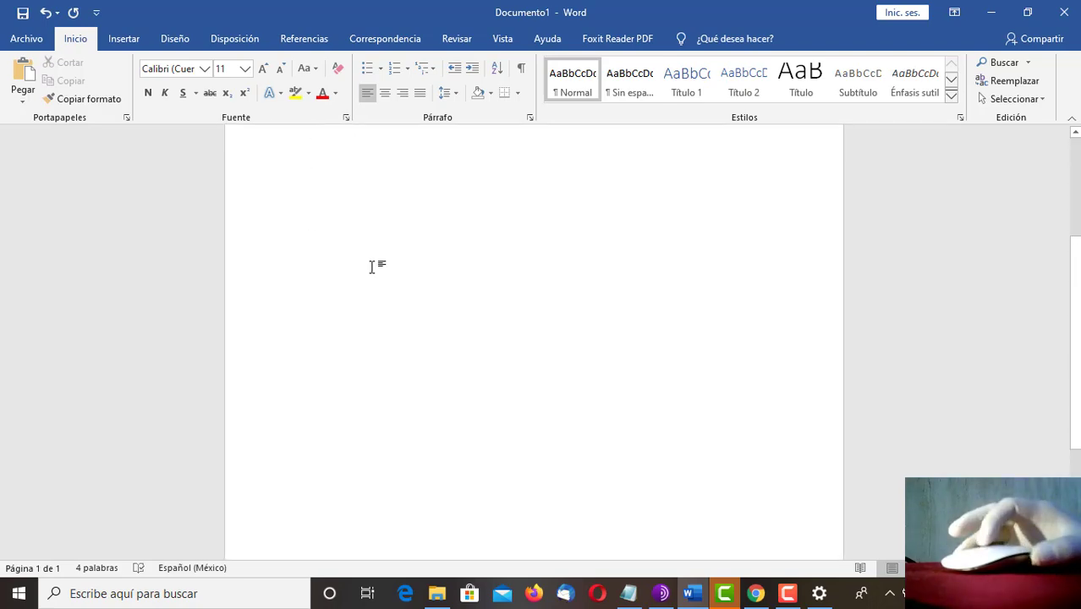
{"action": "left_click", "coordinate": [1000, 15]}
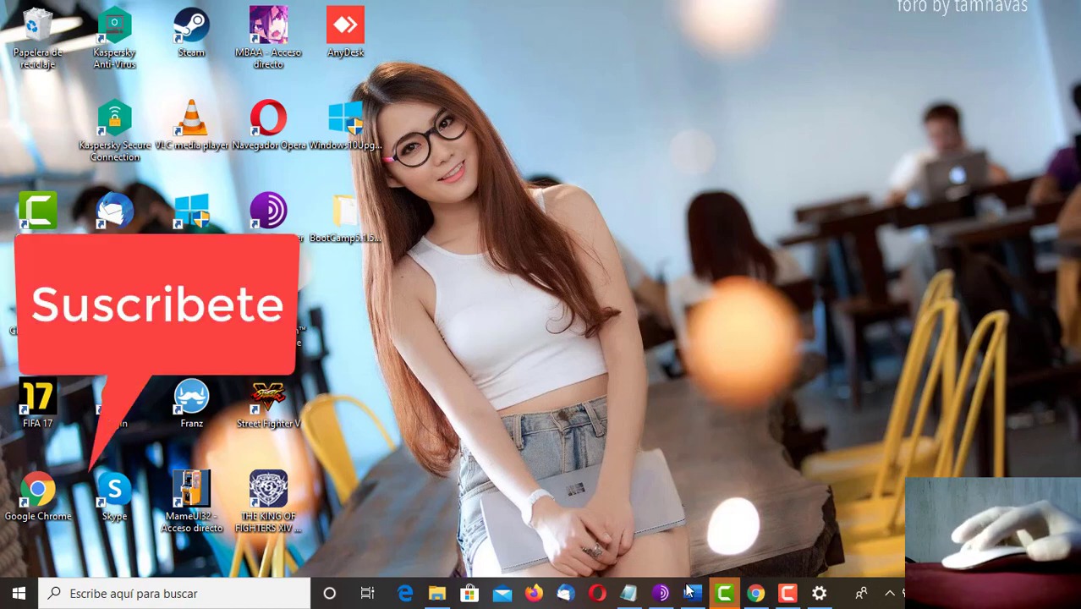
Switch to Notepad, copy the Trackpad link gestyy.com/w9XRzh, and minimize the window.
{"action": "left_click", "coordinate": [629, 593]}
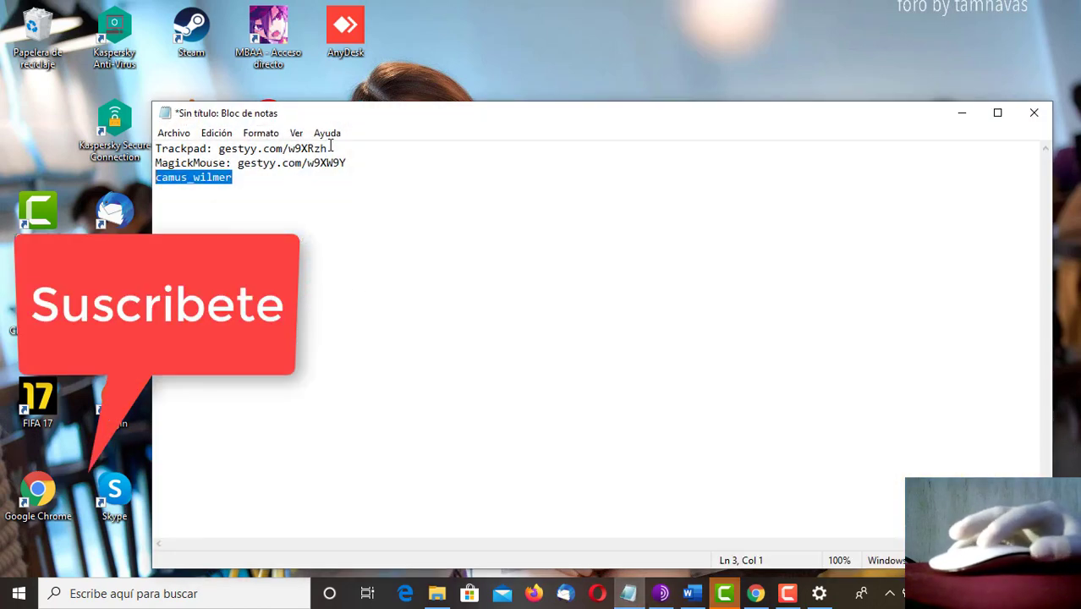
{"action": "left_click_drag", "start_coordinate": [328, 148], "coordinate": [219, 149]}
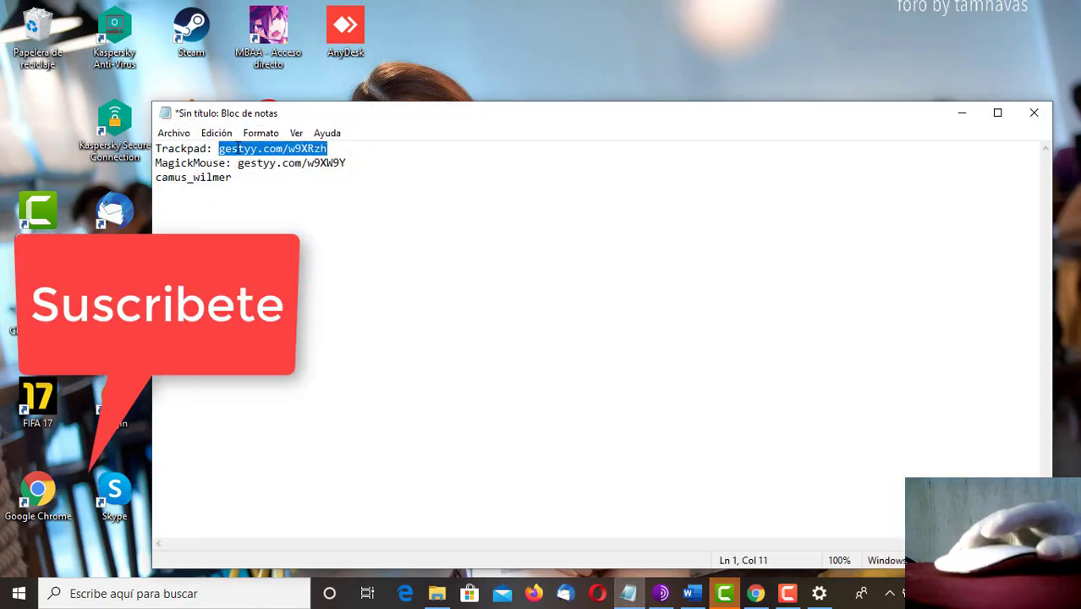
{"action": "right_click", "coordinate": [239, 147]}
{"action": "left_click", "coordinate": [259, 199]}
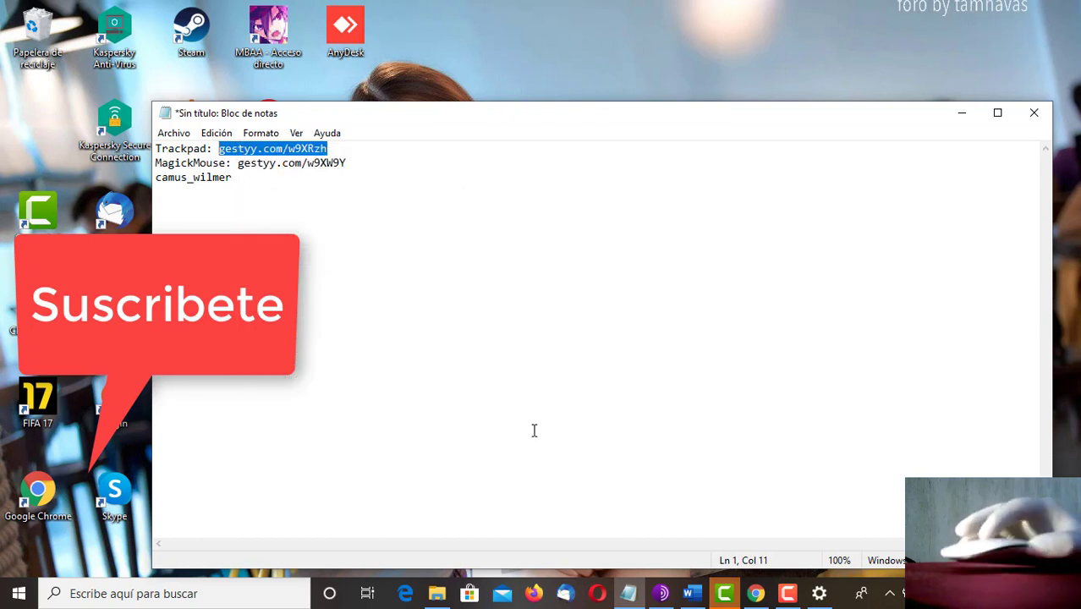
{"action": "left_click", "coordinate": [962, 116]}
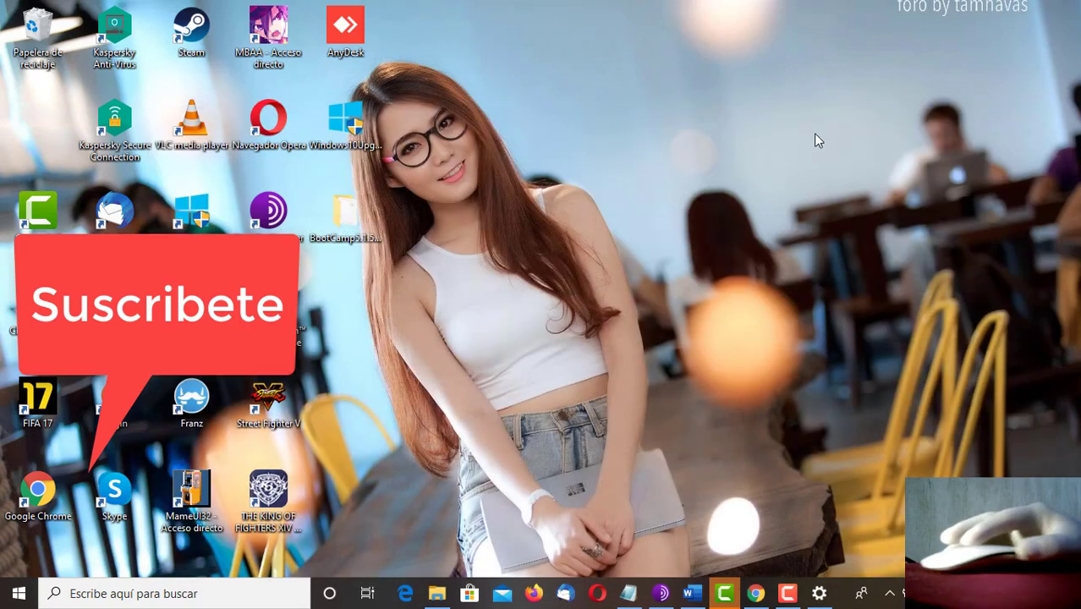
Find the AppleWirelessTrackpad64 application in BootCamp5.1.5621 > BootCamp > Drivers > Apple, select it, and close the folder.
{"action": "double_click", "coordinate": [351, 213]}
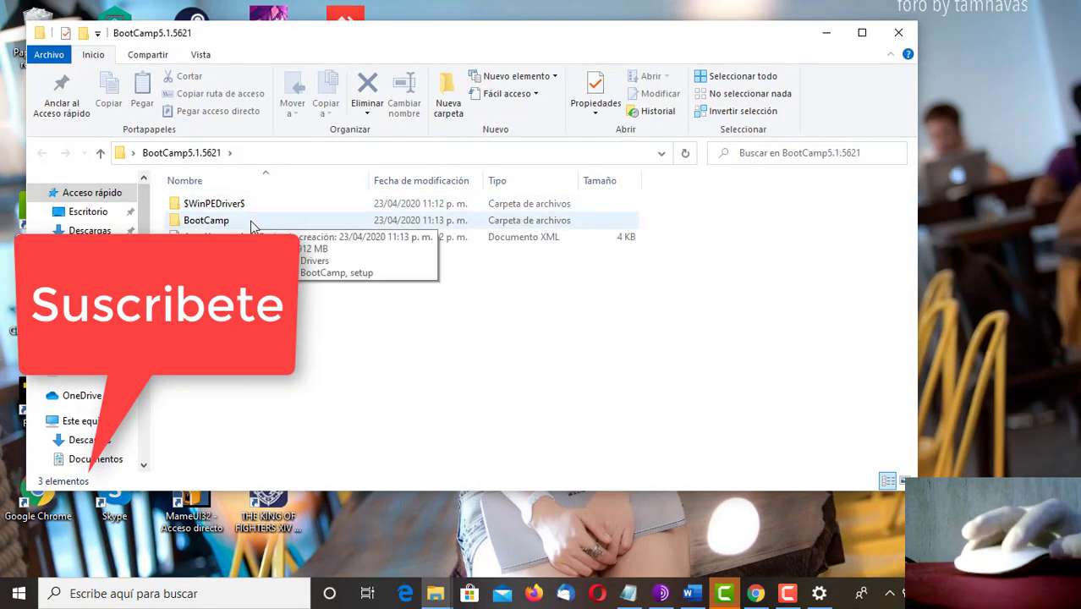
{"action": "double_click", "coordinate": [251, 222]}
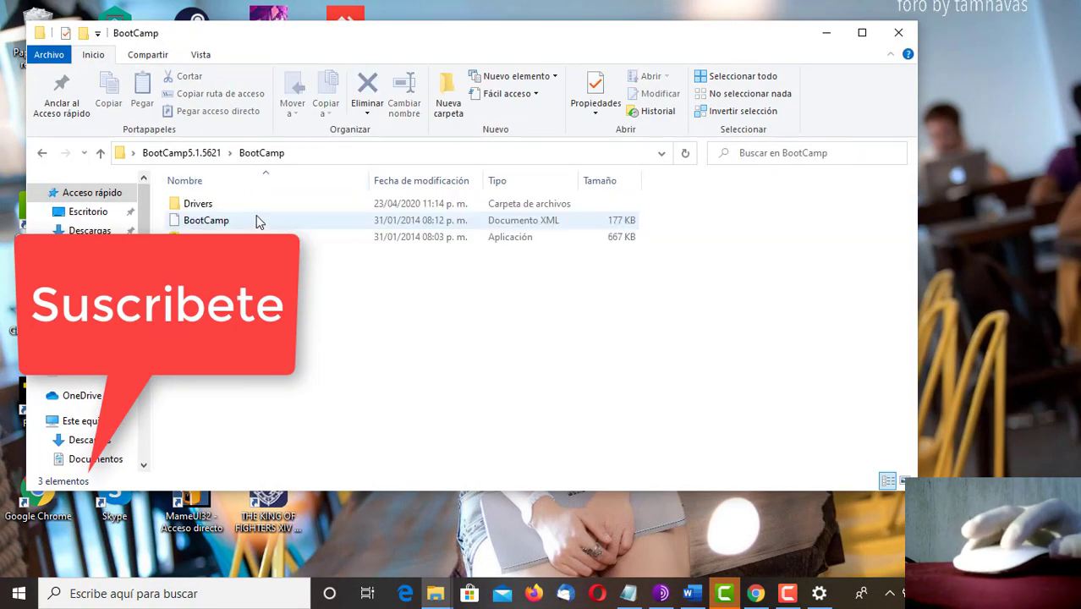
{"action": "double_click", "coordinate": [254, 207]}
{"action": "double_click", "coordinate": [250, 211]}
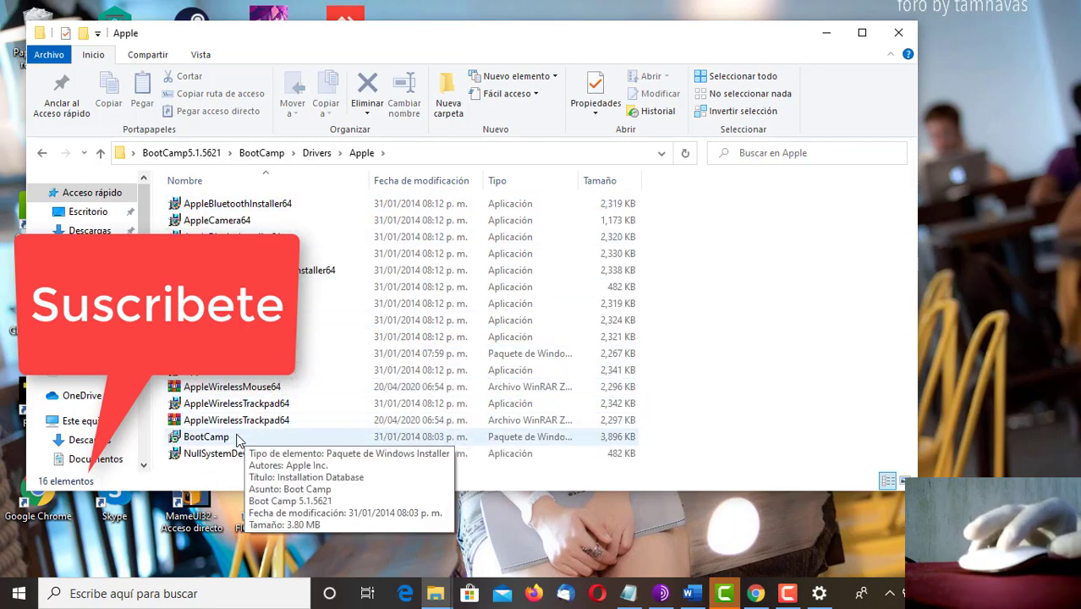
{"action": "left_click", "coordinate": [244, 405]}
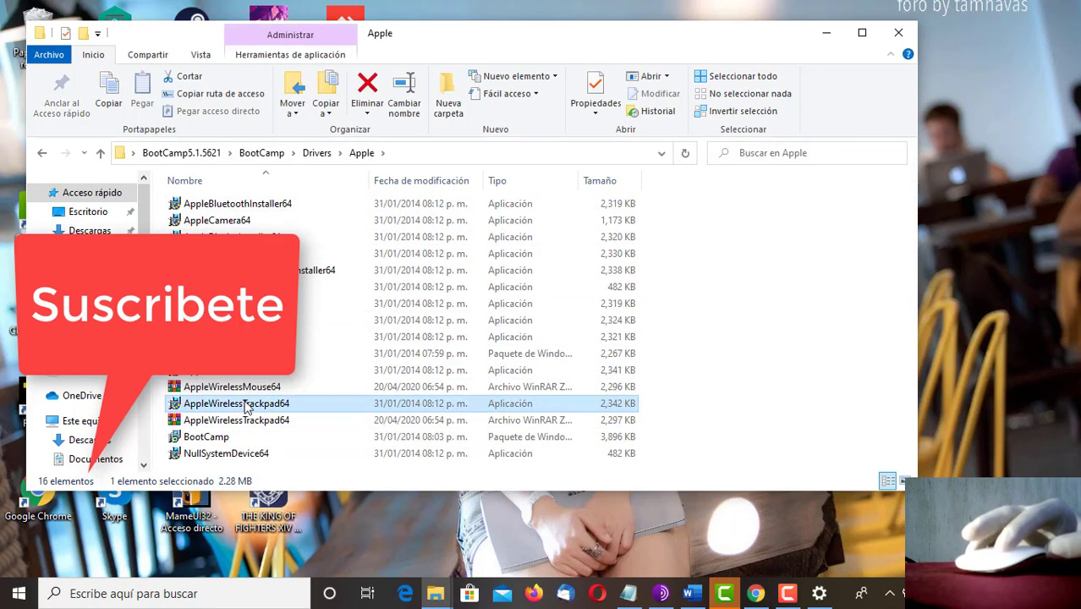
{"action": "left_click", "coordinate": [898, 33]}
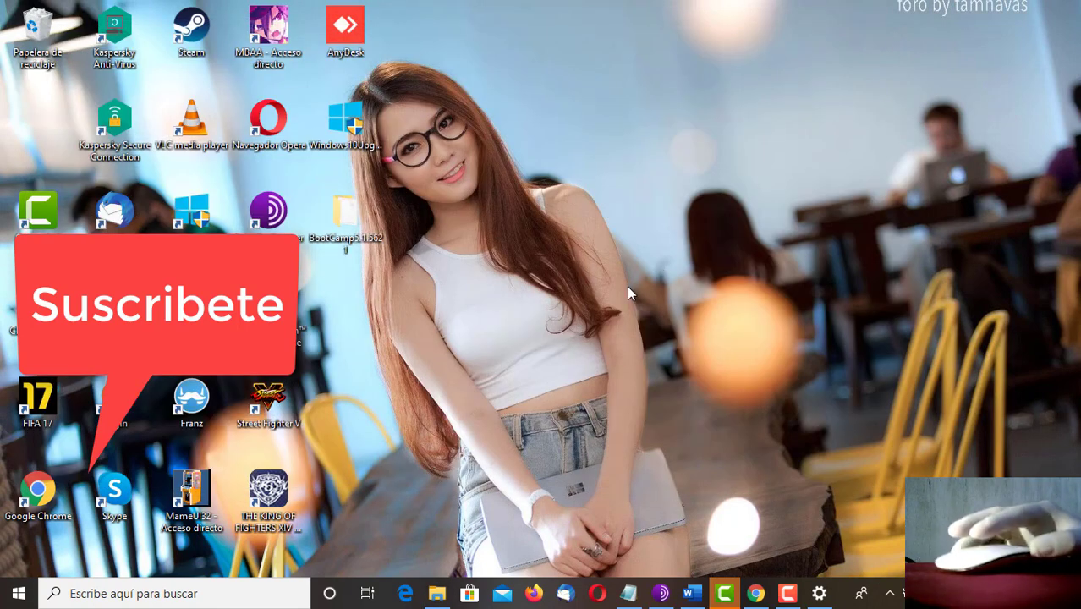